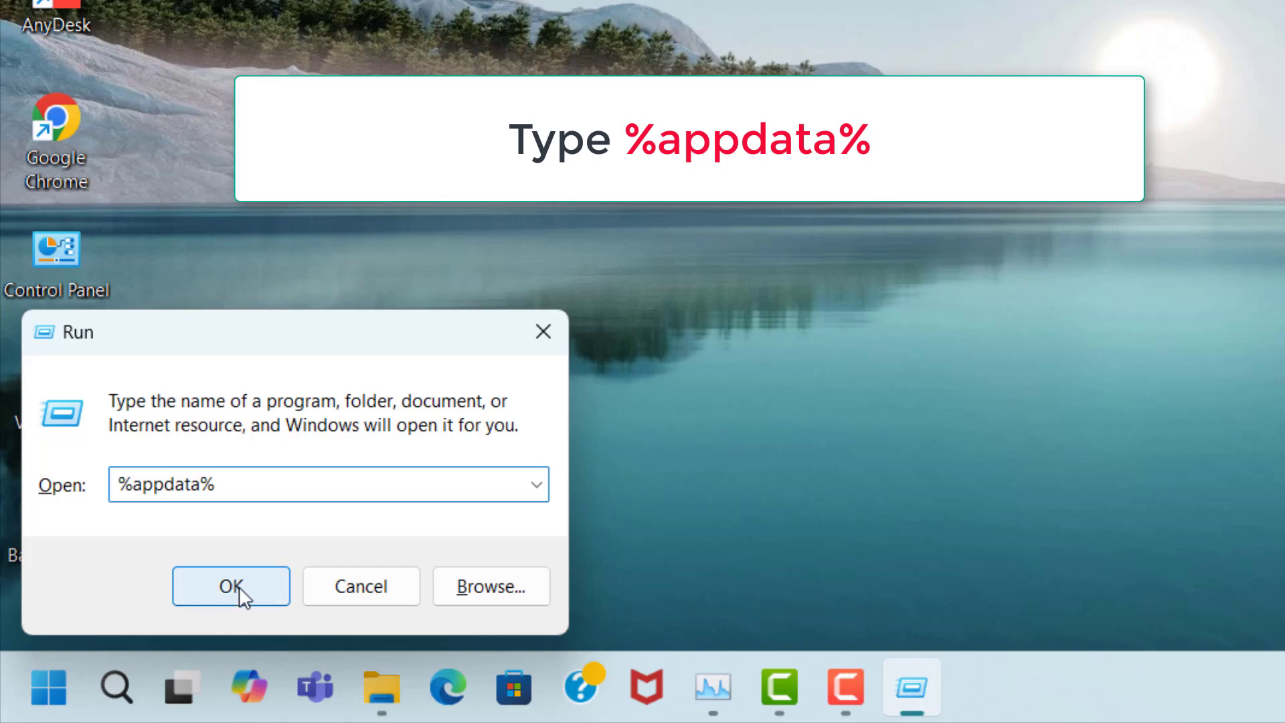
- Run %appdata%, go up to the AppData folder and open Local and its Temp subfolder
left_click(272, 581)
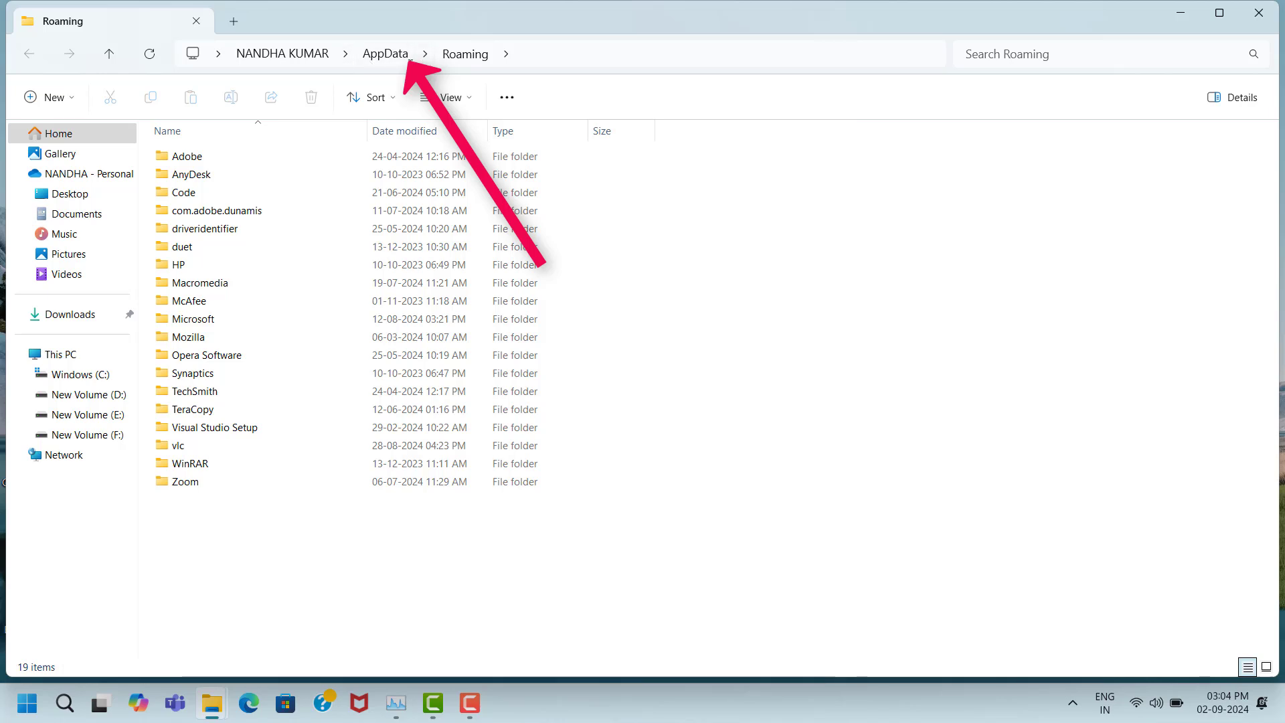
left_click(406, 58)
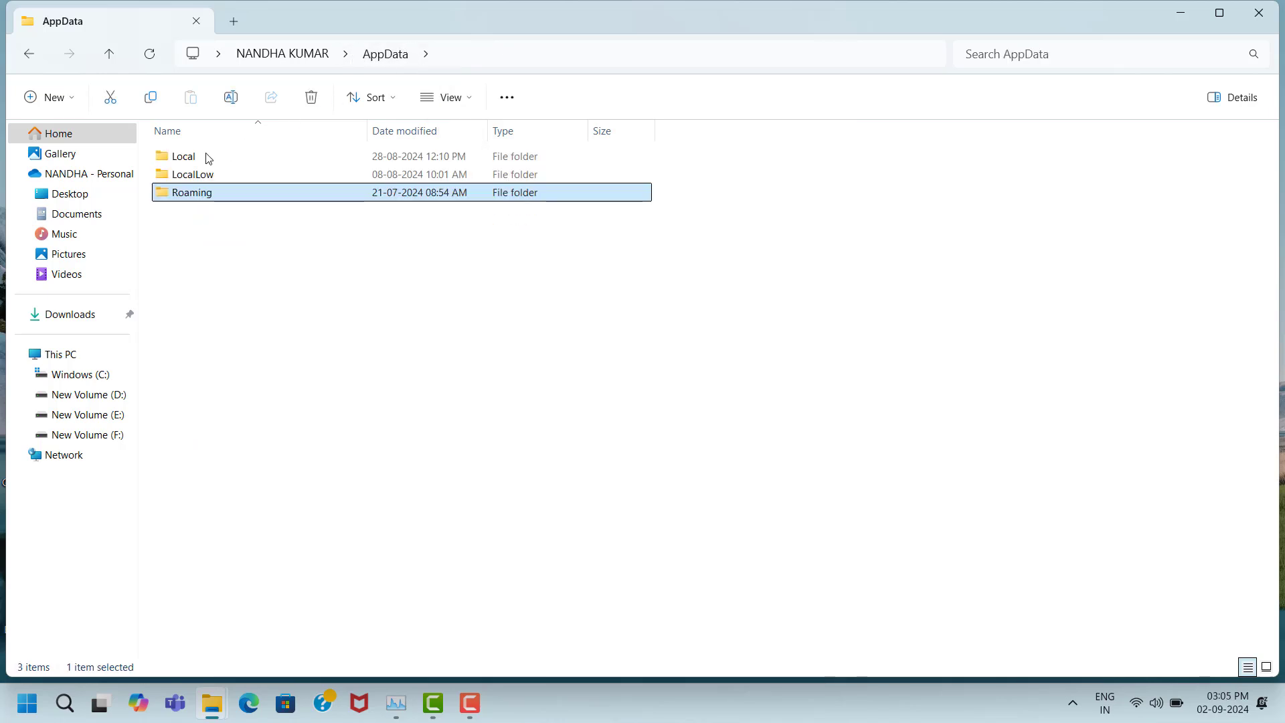
left_click(190, 164)
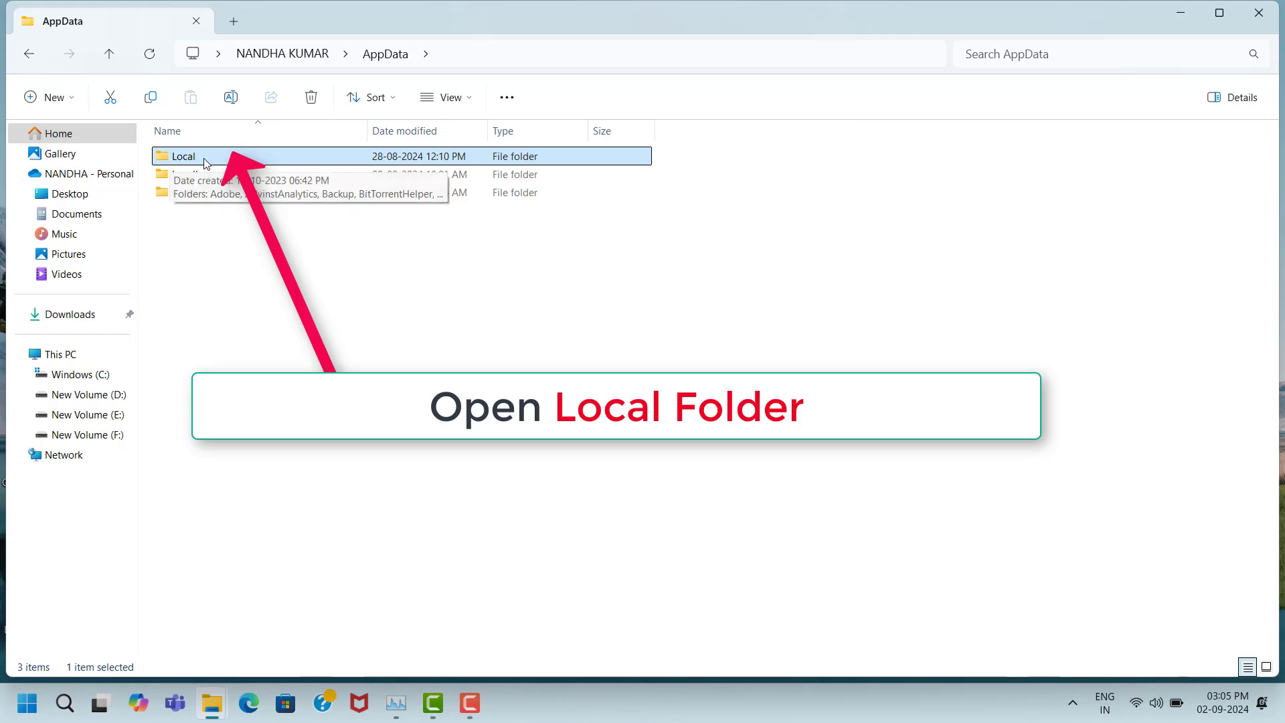
double_click(214, 162)
scroll(189, 576, "down", 2)
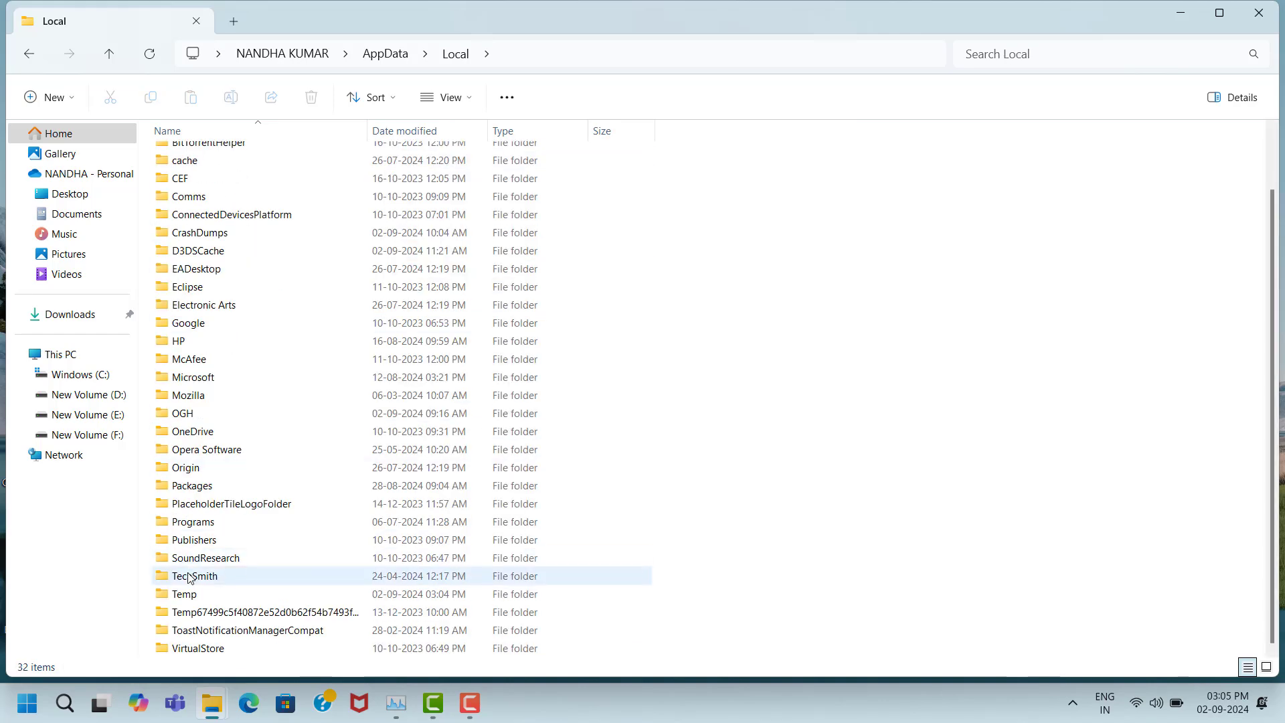
left_click(188, 595)
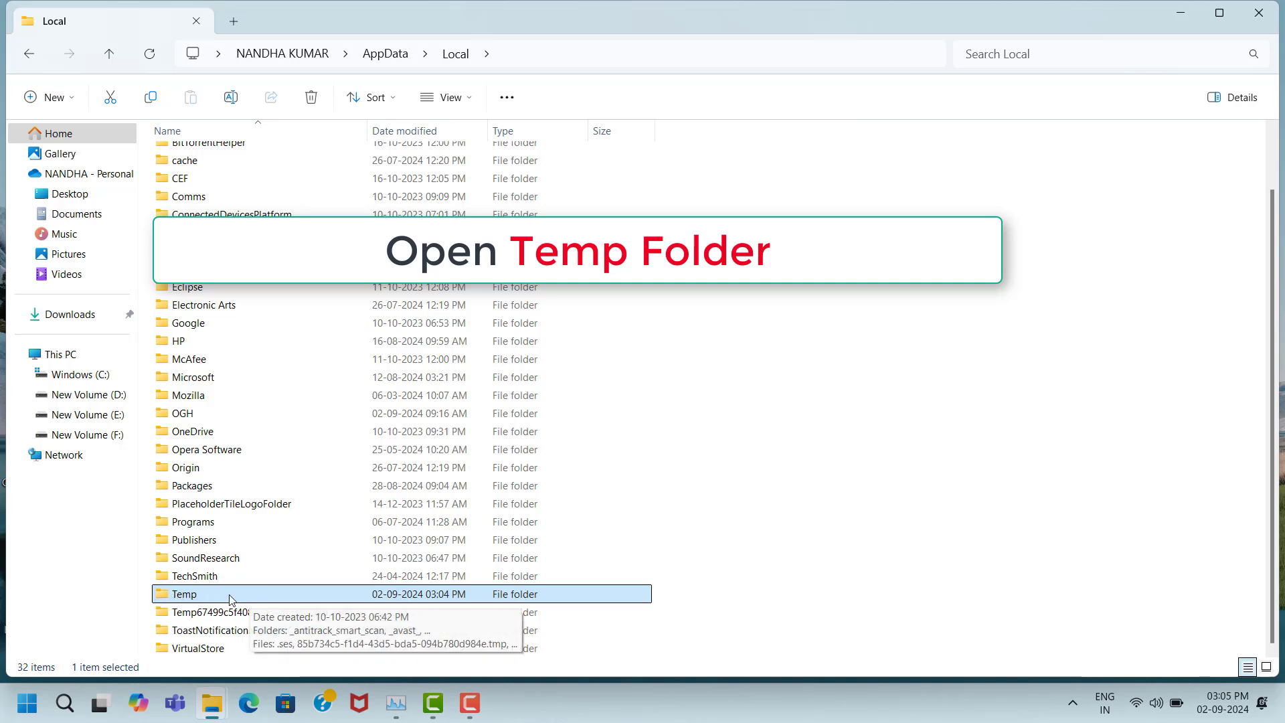
double_click(220, 600)
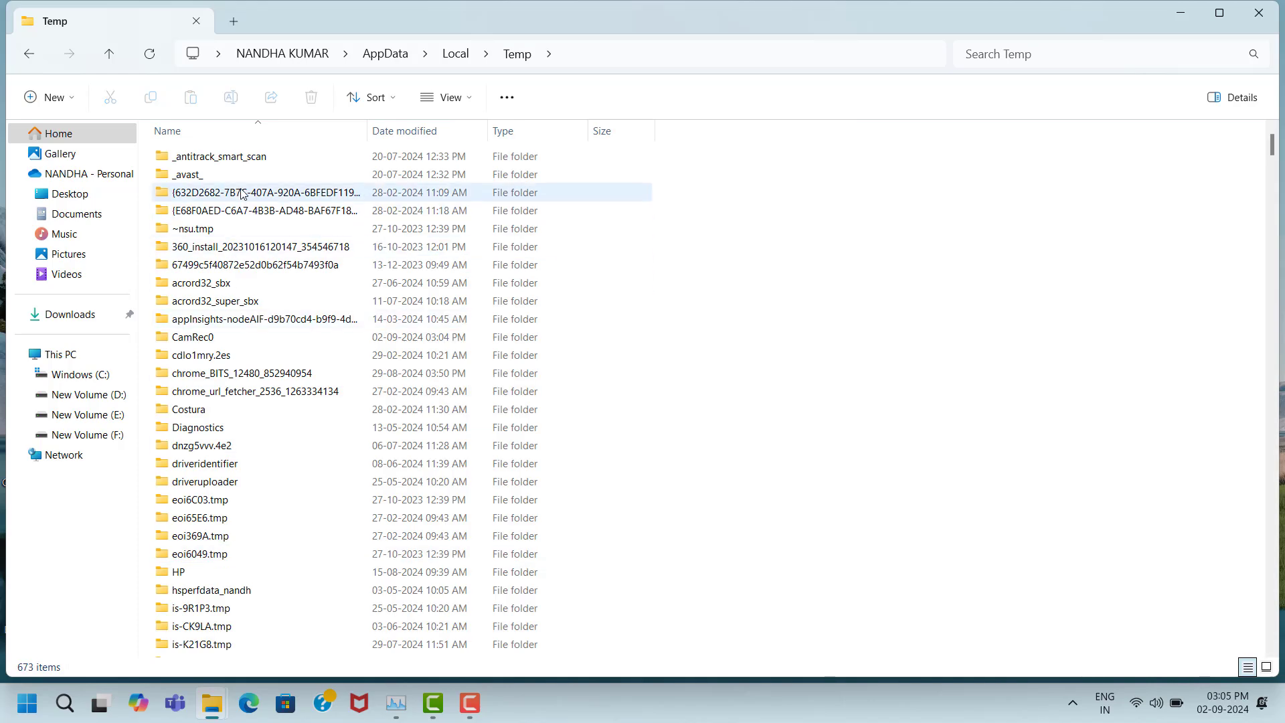
- Select all items in the AppData Local Temp folder for deletion
left_click(246, 158)
key("ctrl+a")
right_click(246, 158)
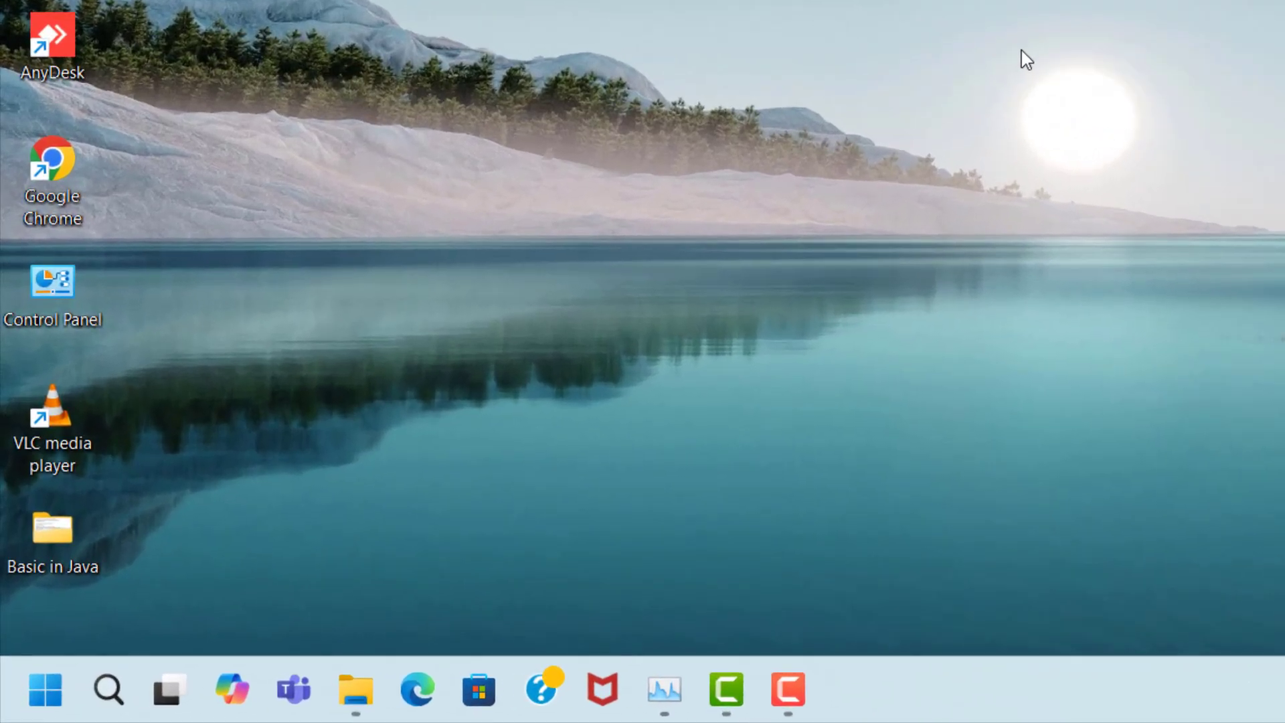
- Open the Windows Temp folder by running the temp command
key("super+r")
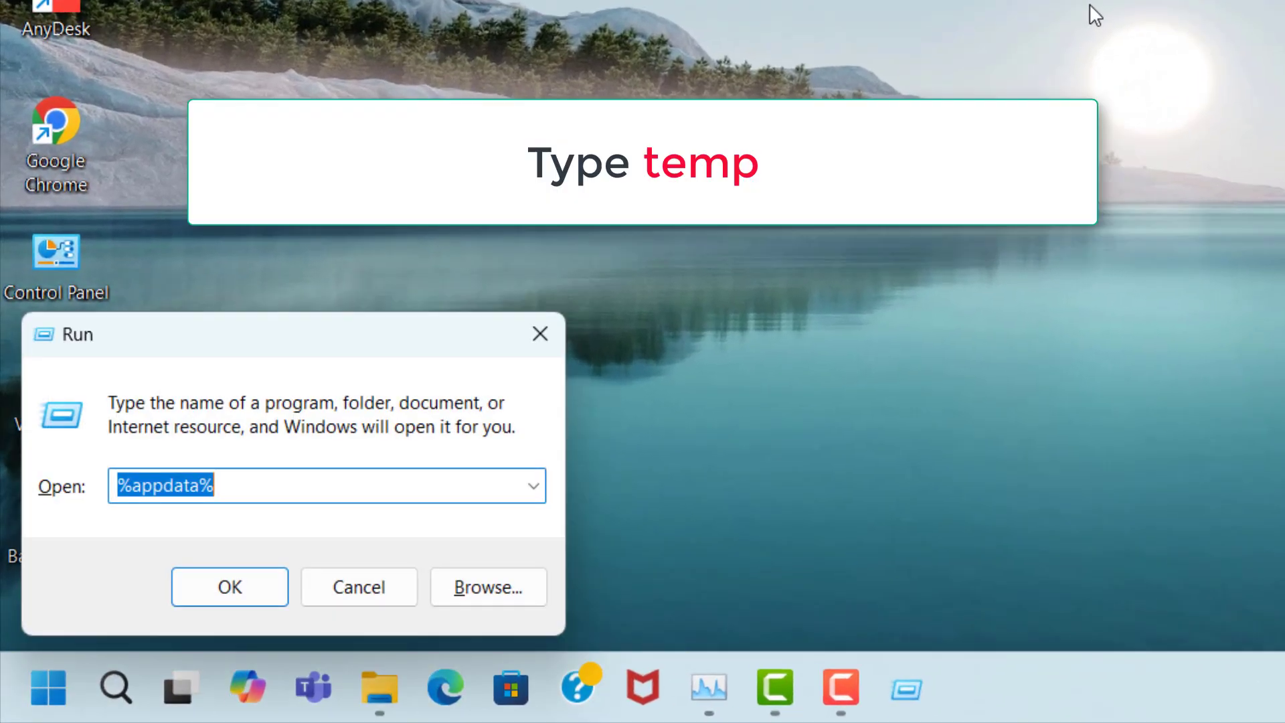
type("temp")
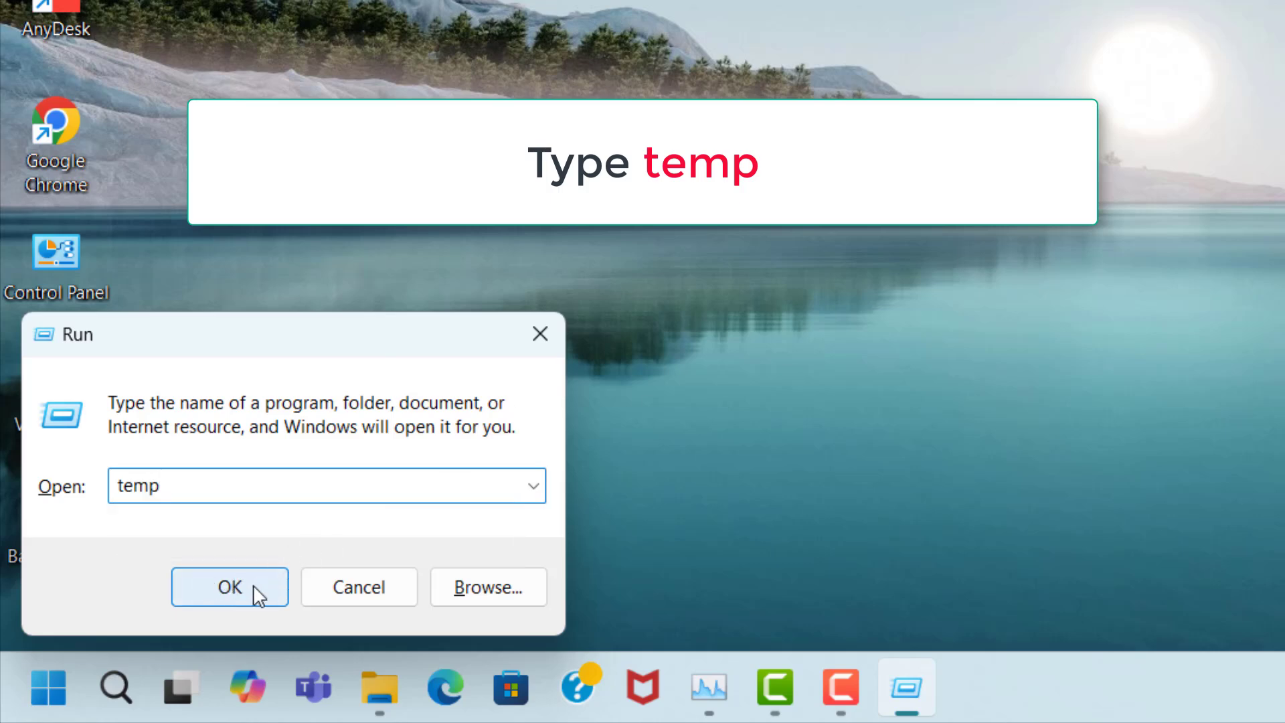
left_click(231, 586)
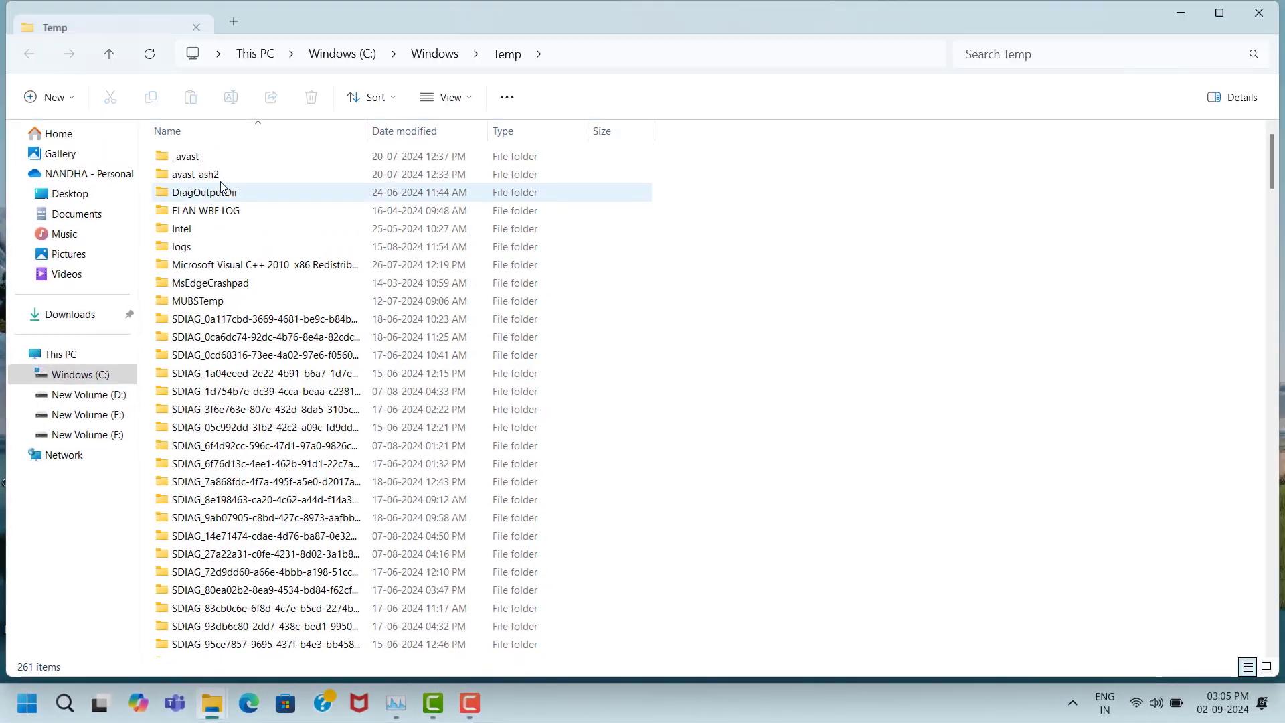
- Select all files and folders in the Windows Temp folder for deletion
left_click(227, 159)
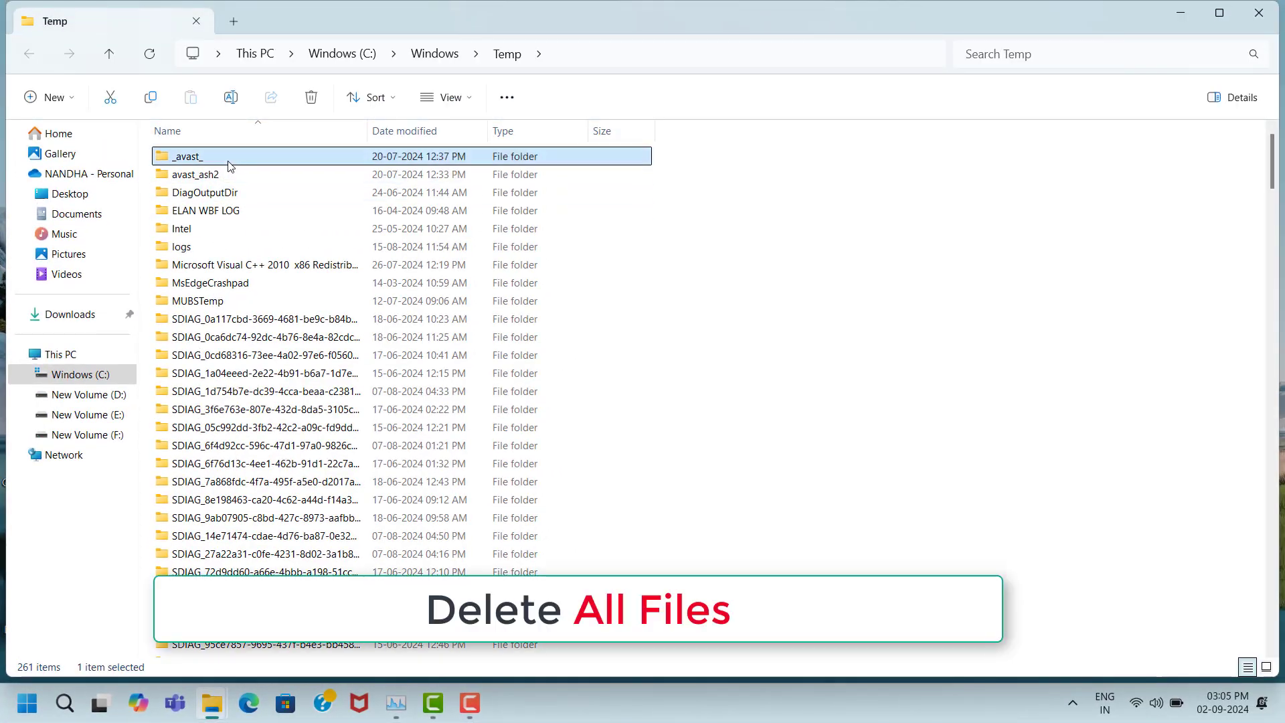
key("ctrl+a")
right_click(228, 165)
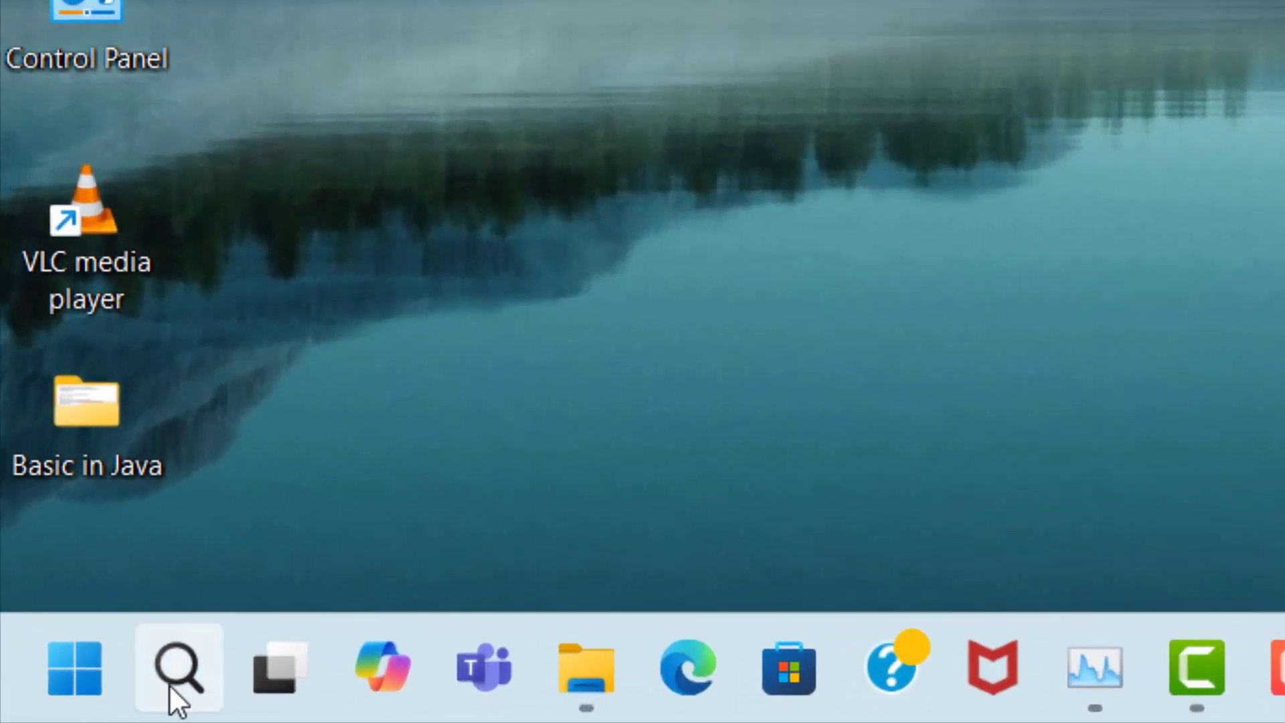
- Find and open the Check for updates settings, and start a Windows Update check
left_click(171, 686)
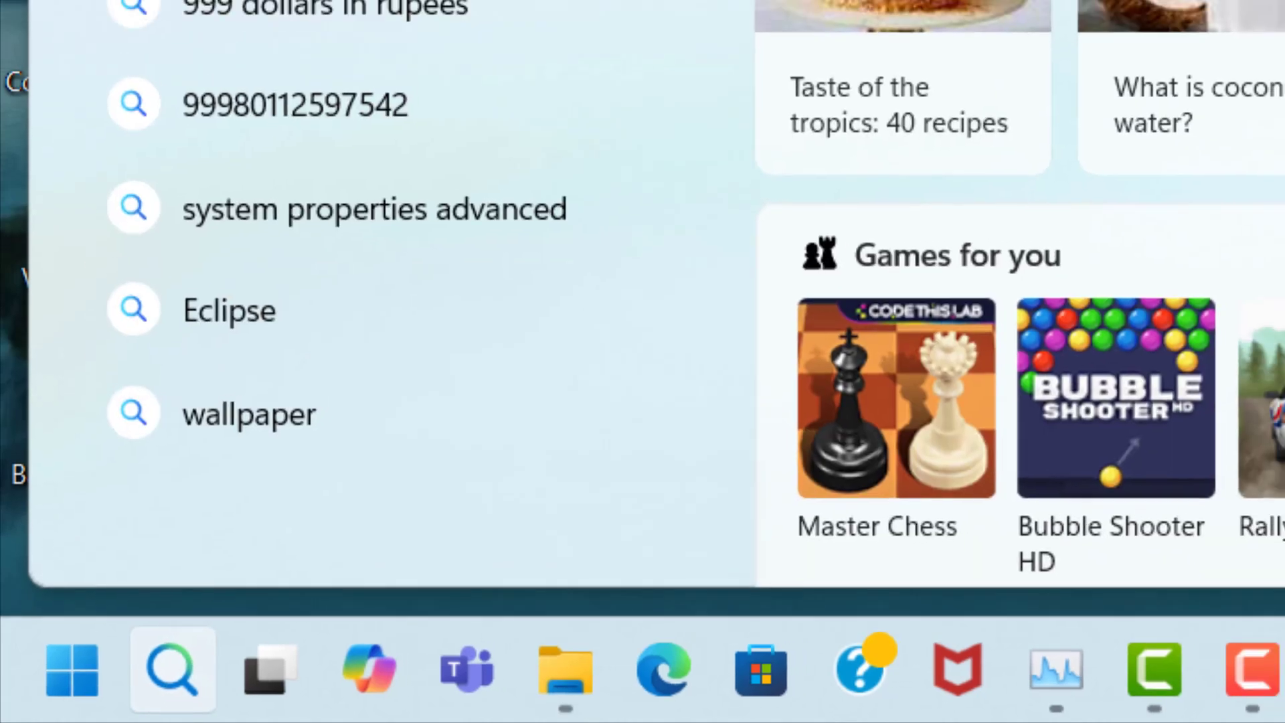
type("che")
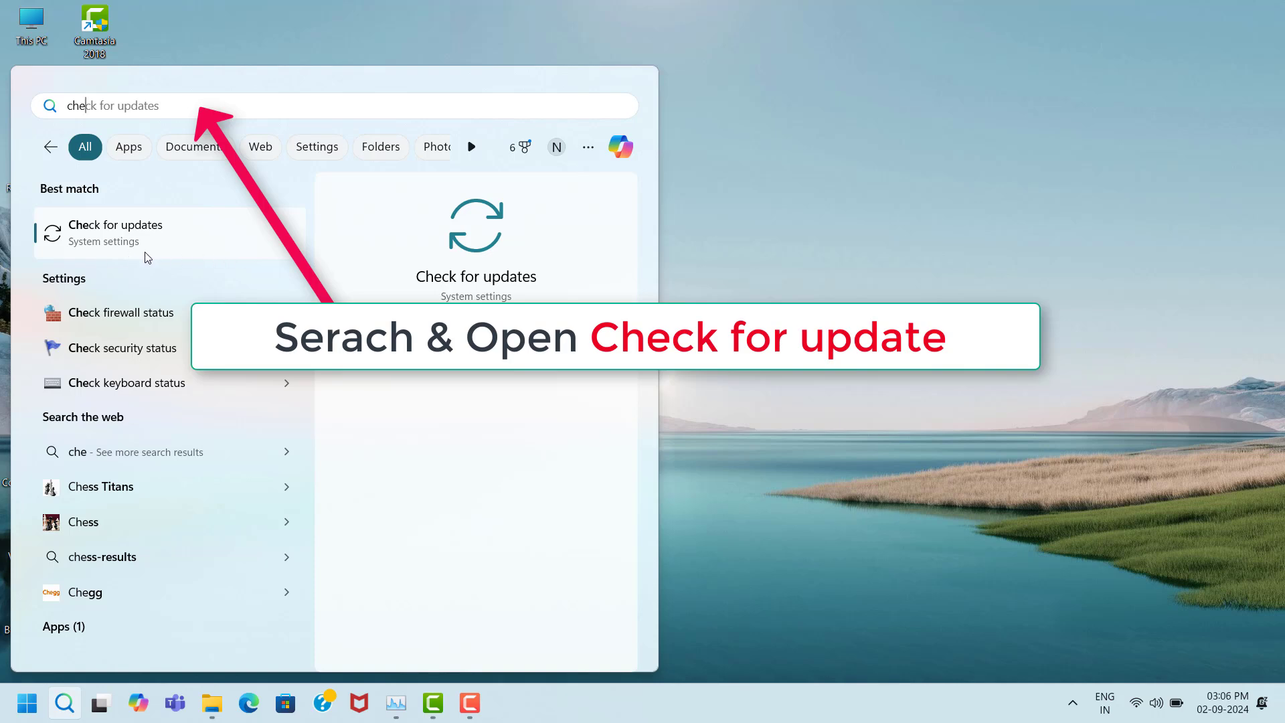
left_click(193, 249)
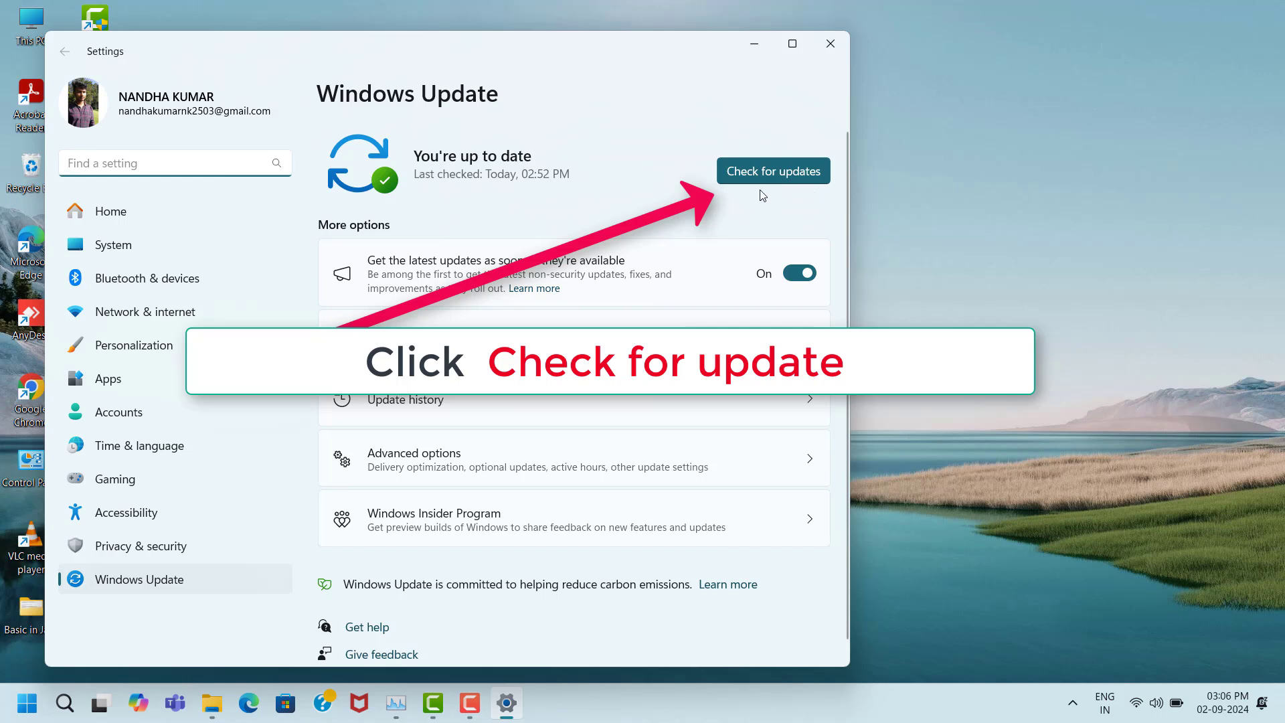
left_click(762, 173)
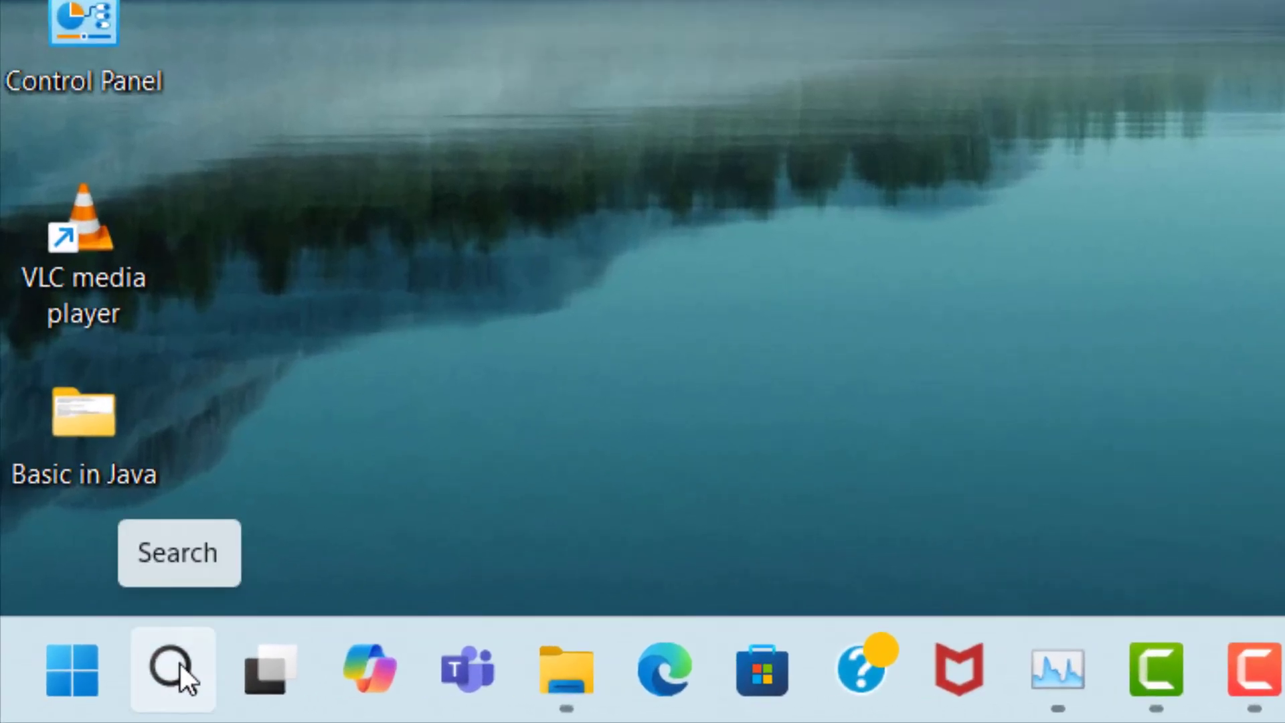
- Search Windows for the Game Mode settings, open them and turn on Game Mode
left_click(179, 664)
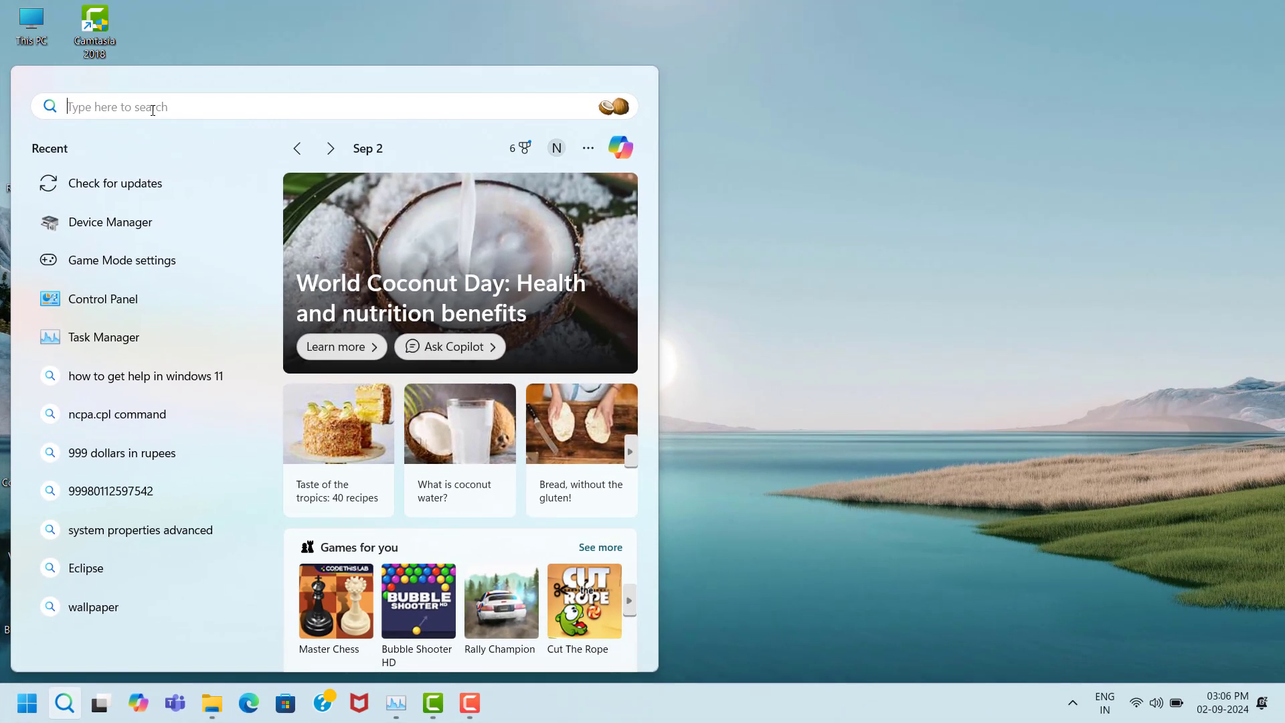
type("game ")
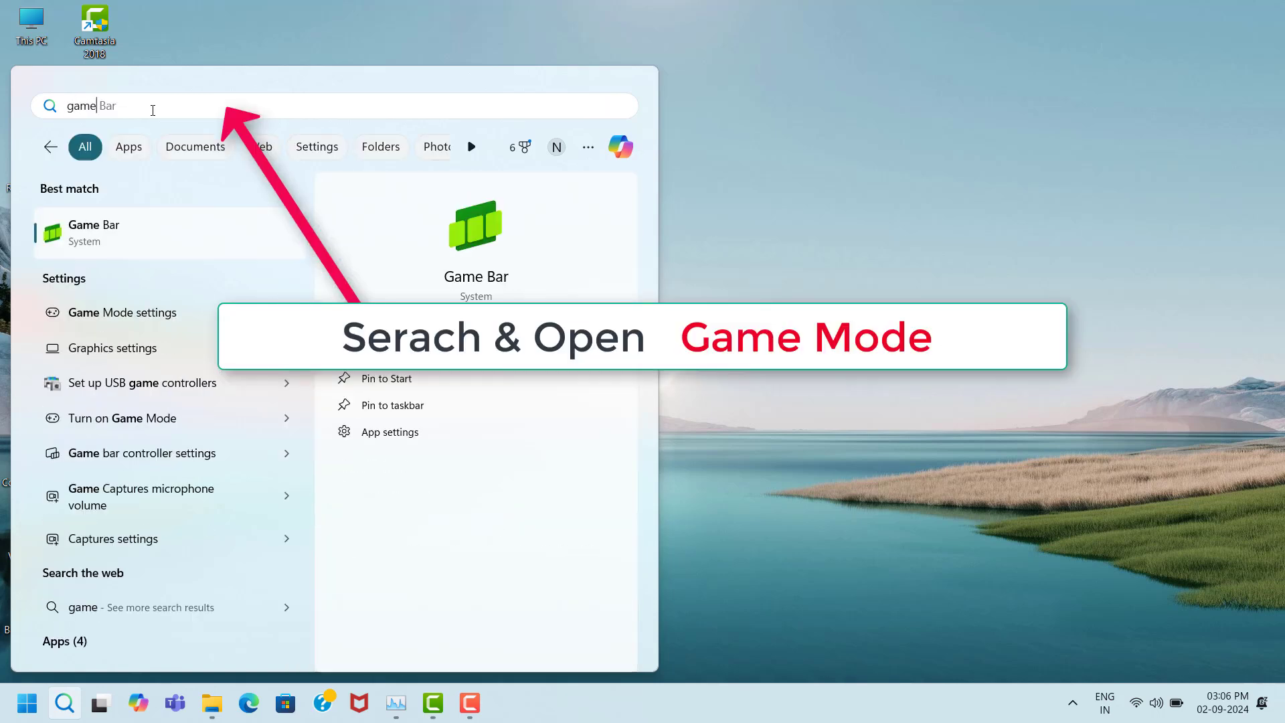
type("m")
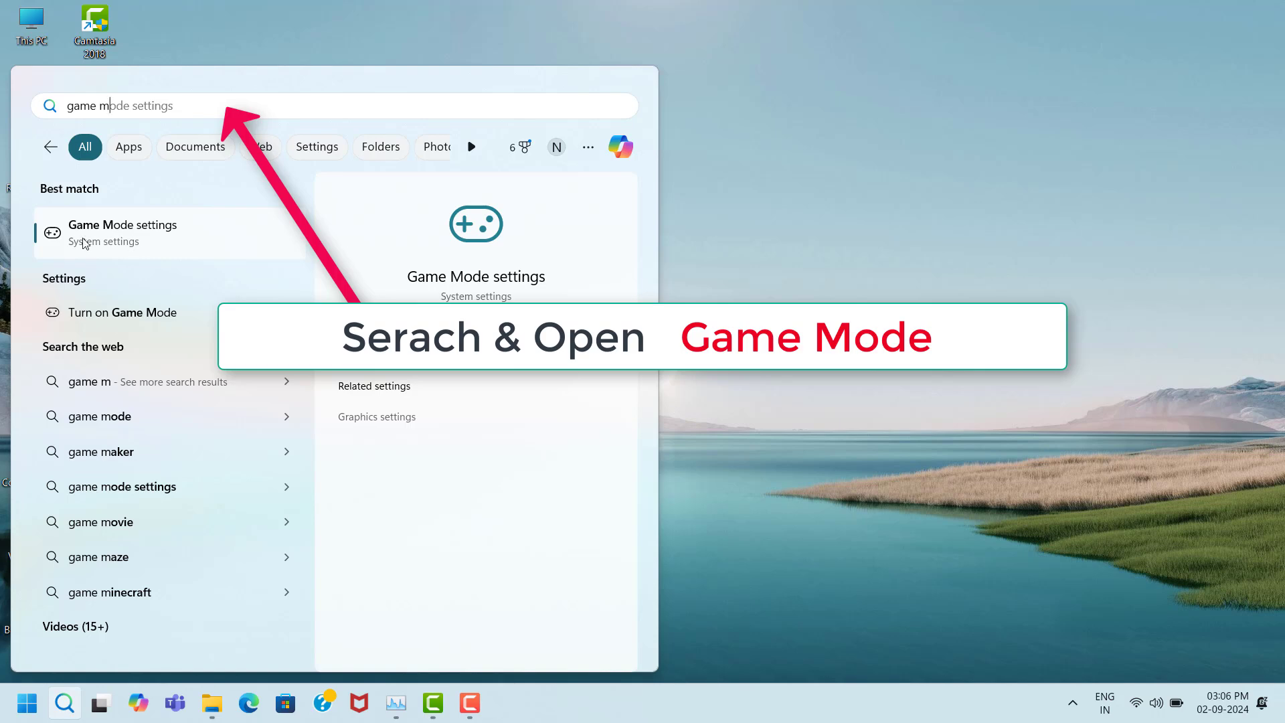
left_click(198, 238)
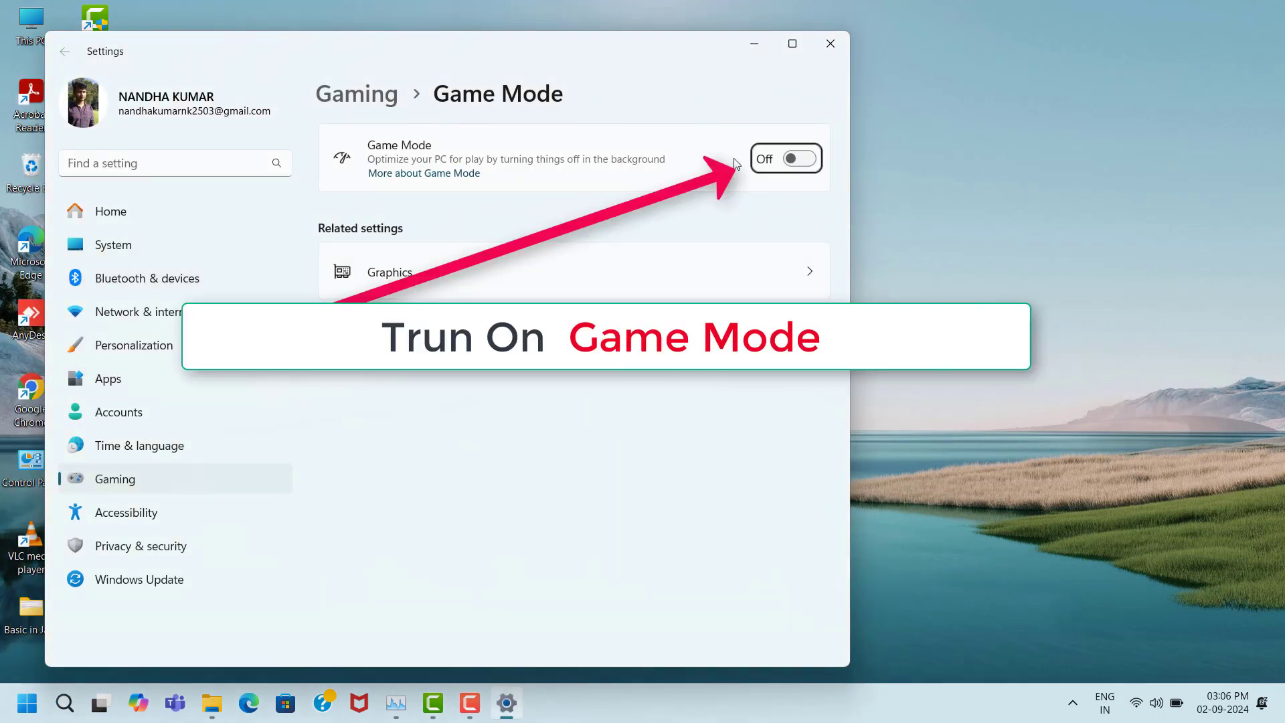
left_click(812, 161)
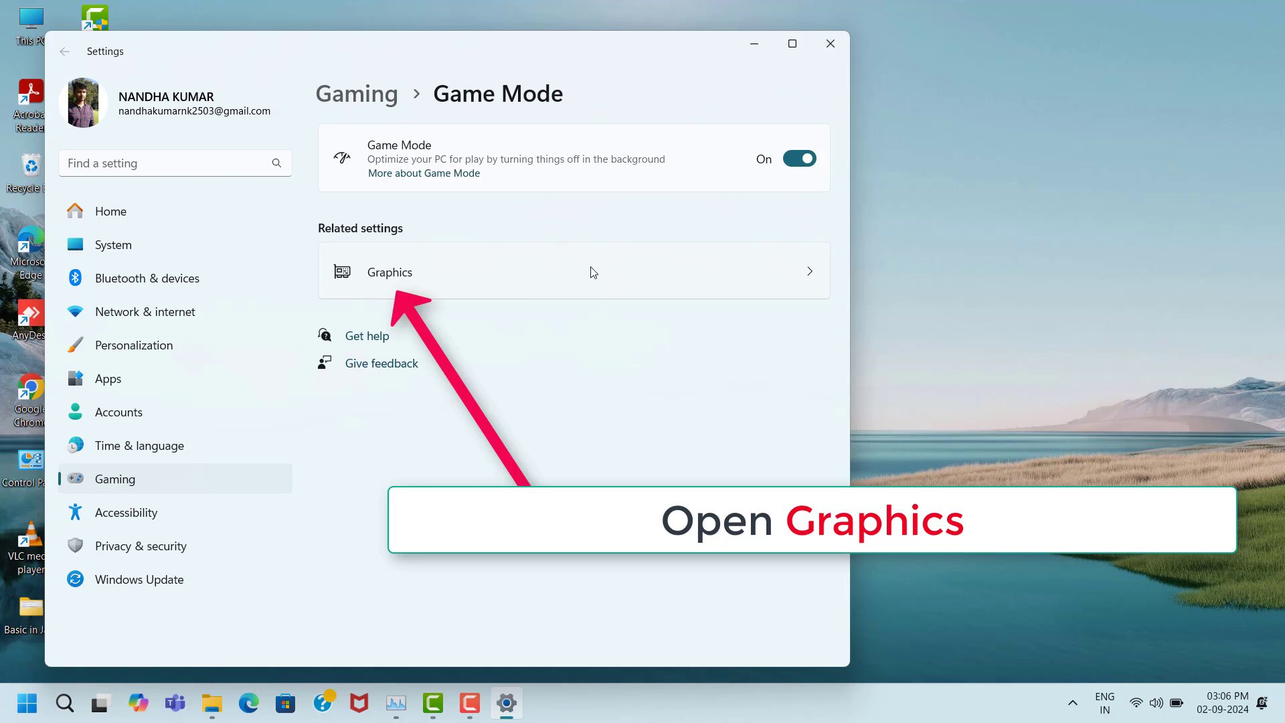
- Turn on Optimizations for windowed games in the default graphics settings and close Settings
left_click(540, 277)
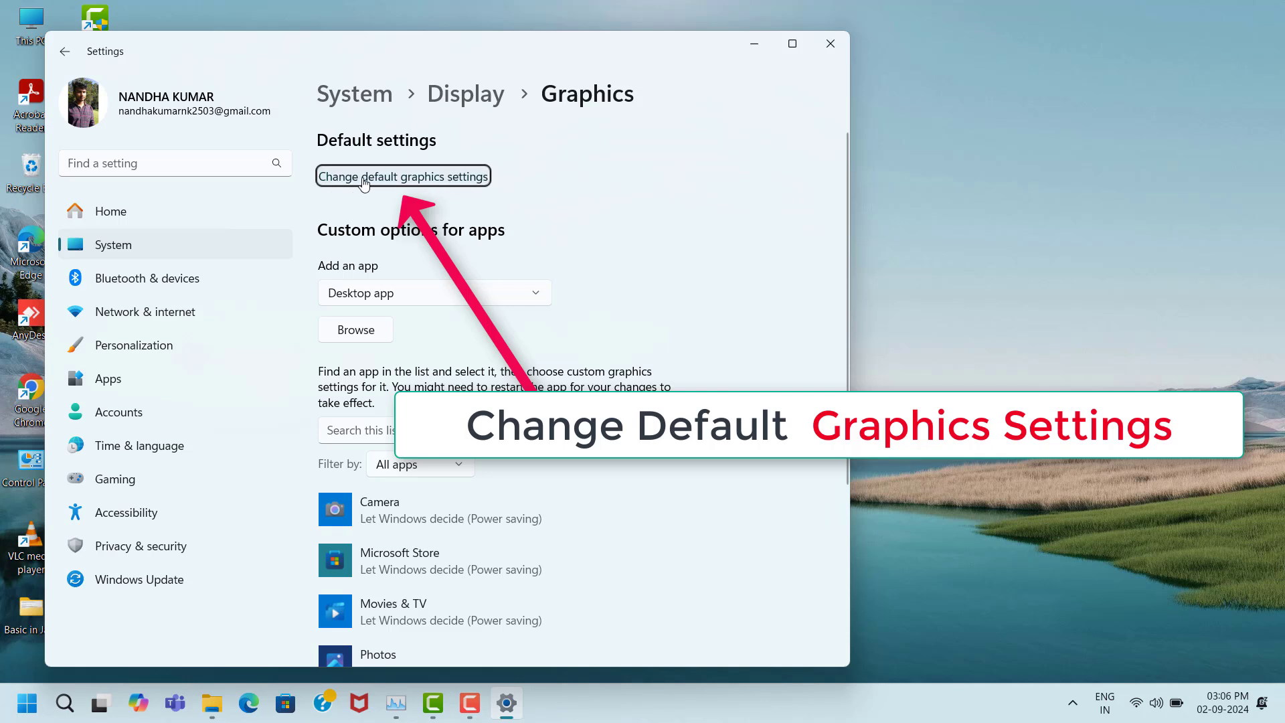
left_click(410, 178)
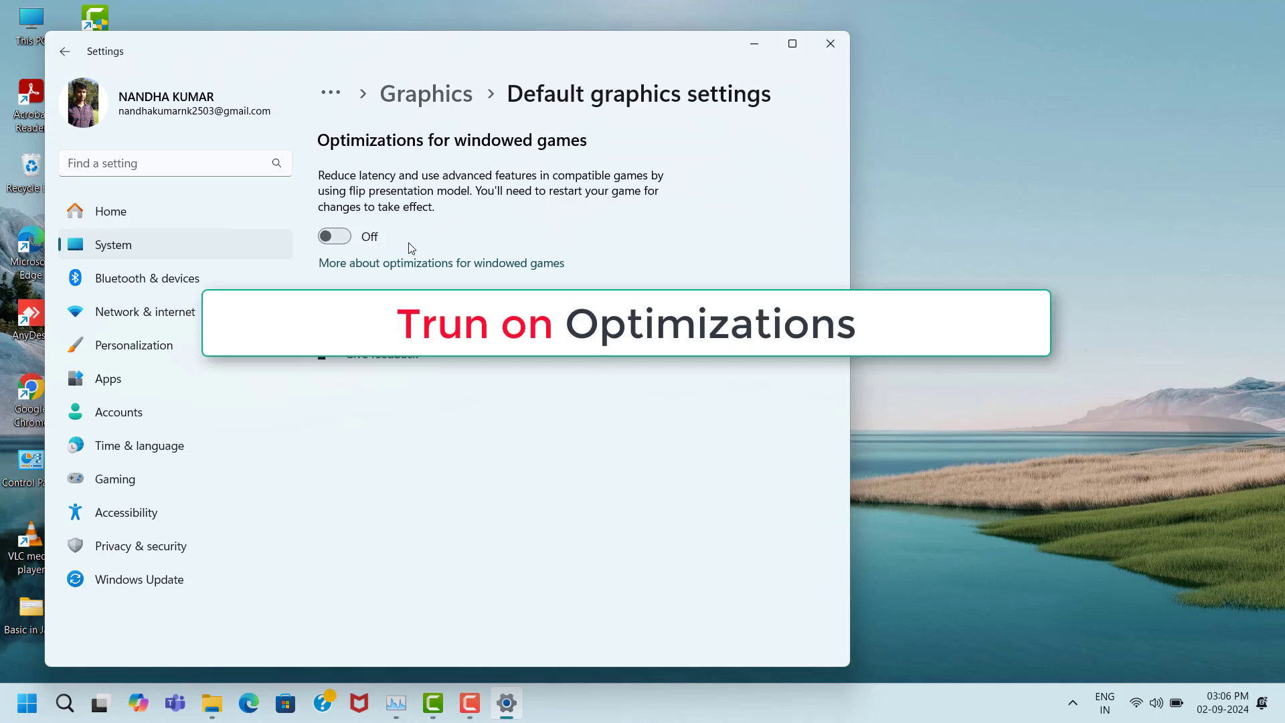
left_click(347, 239)
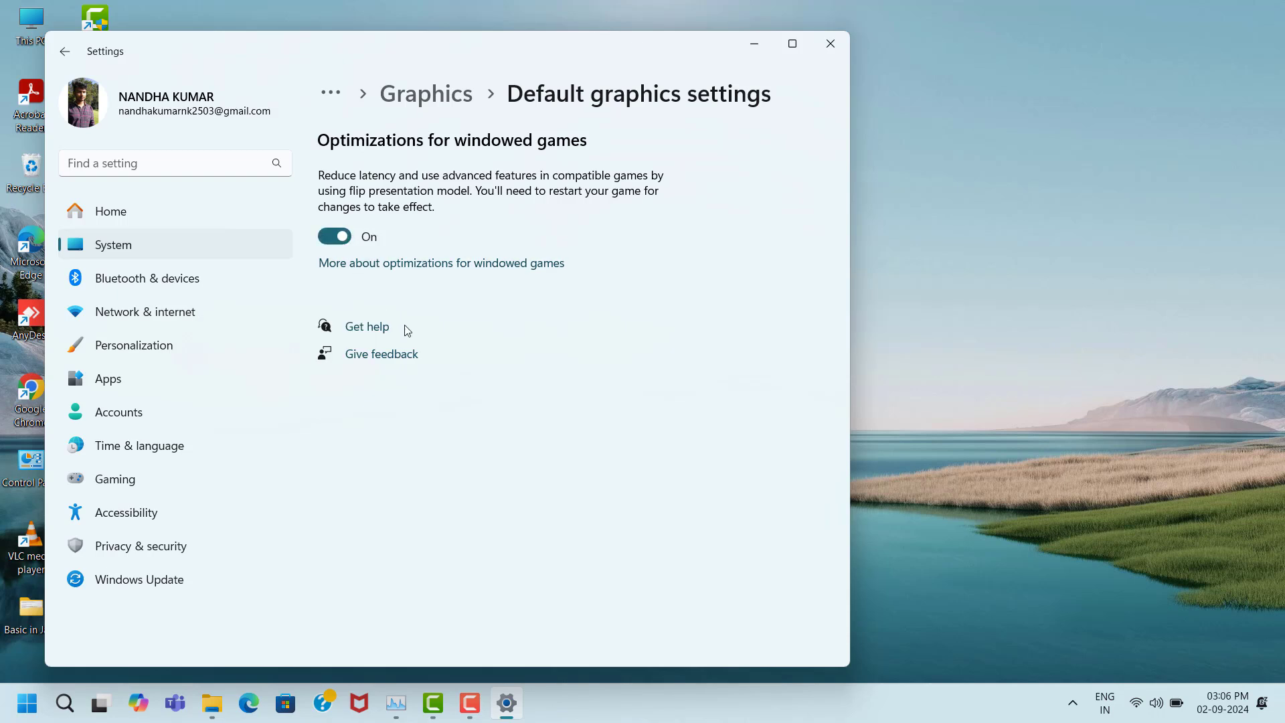
key("alt+F4")
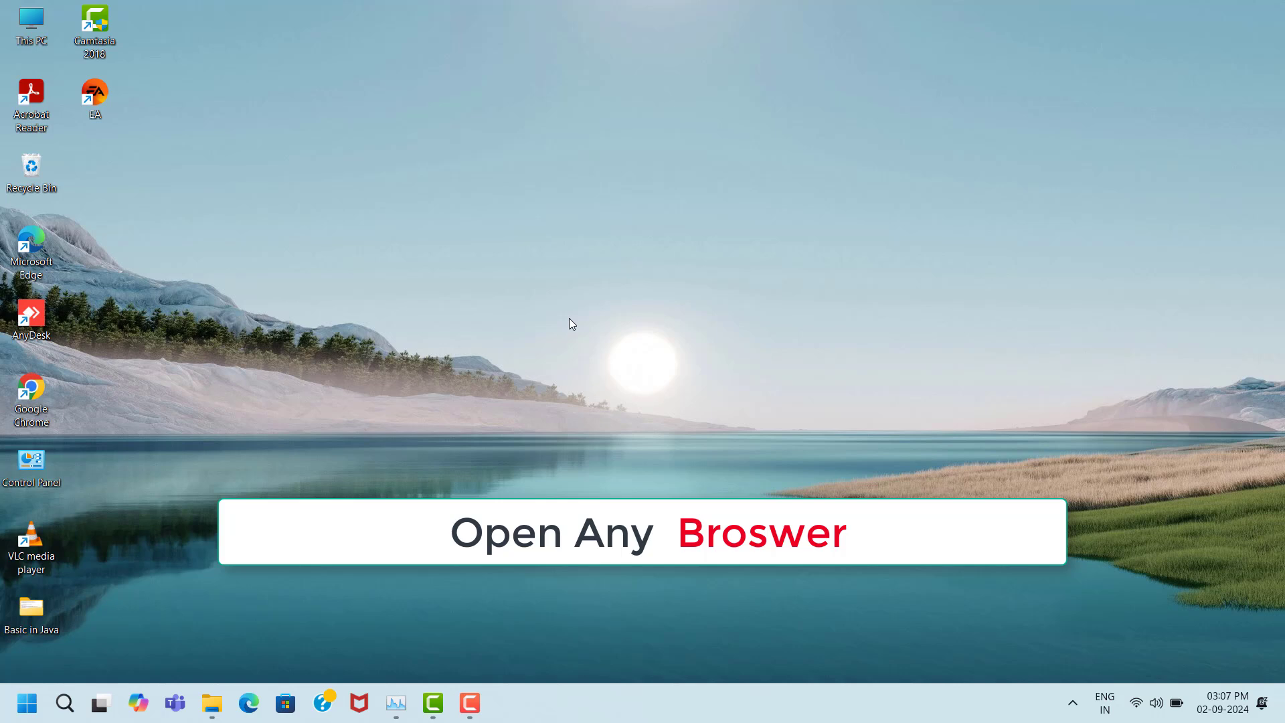
- Switch to Google Chrome, search for "directx setup" and open Microsoft's DirectX End-User Runtime Web Installer page
double_click(50, 381)
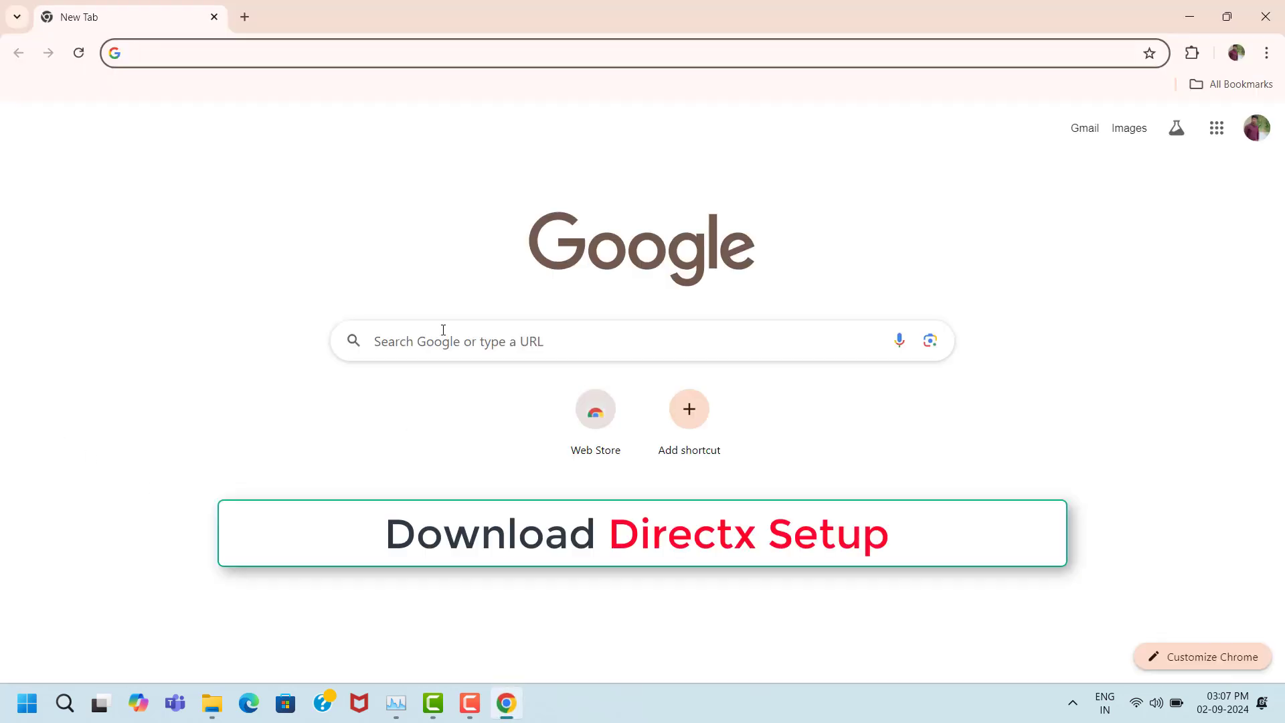
left_click(443, 330)
type("directx setup")
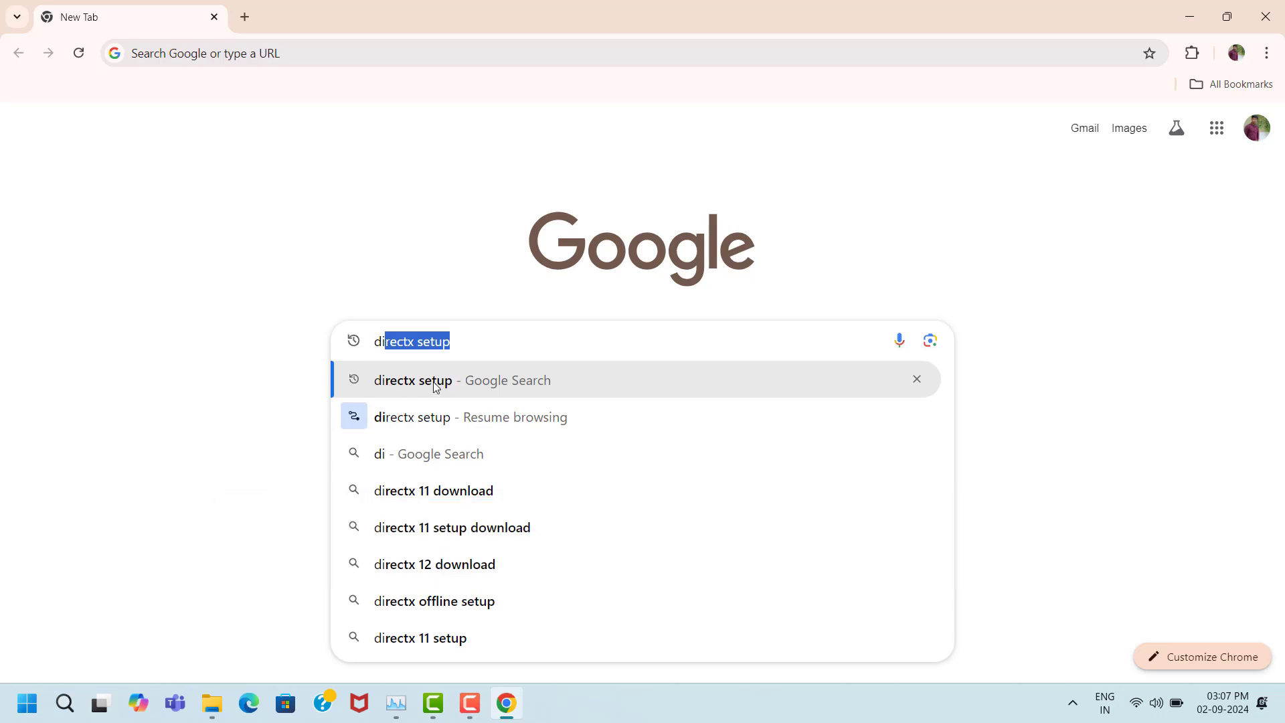
left_click(430, 385)
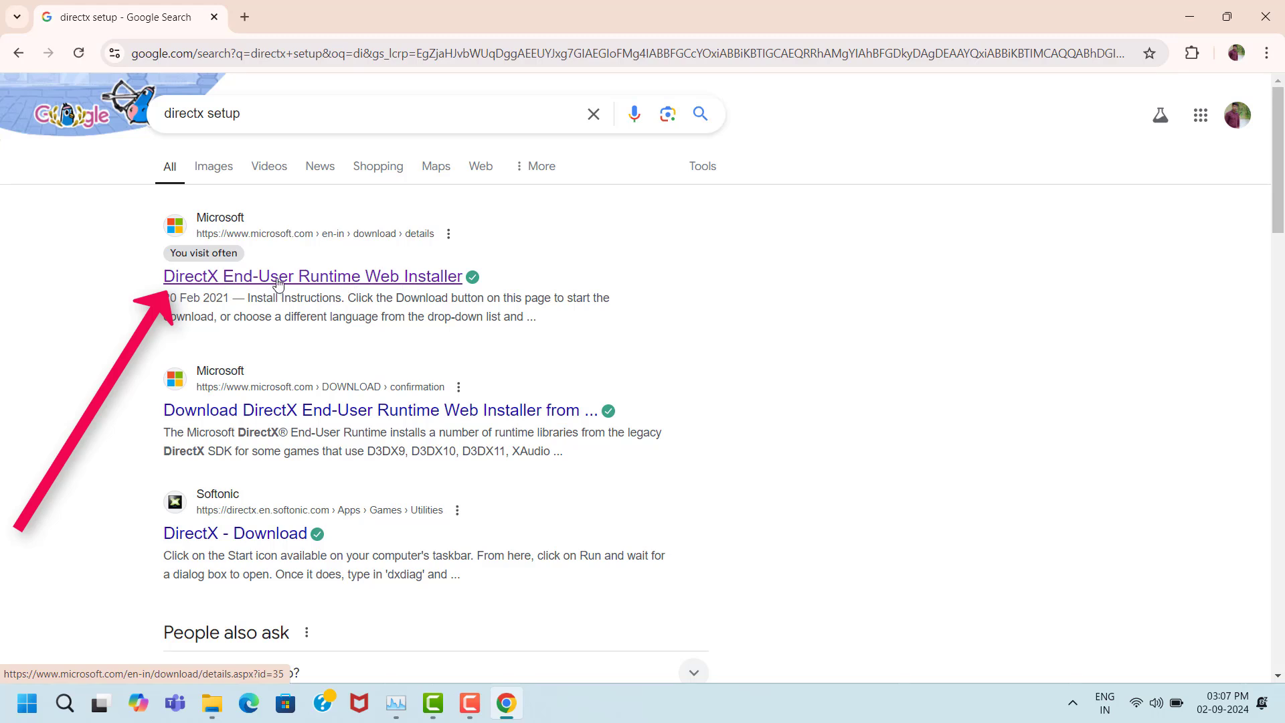
left_click(354, 279)
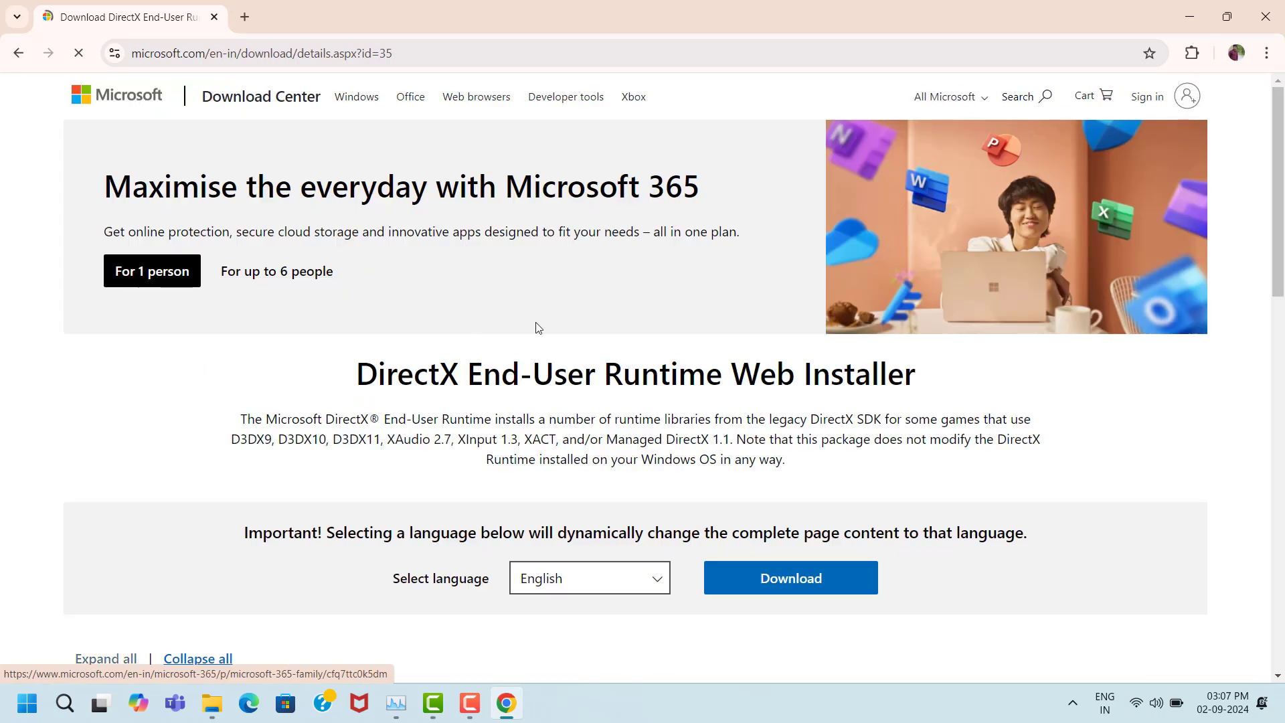
- Download the DirectX web installer and launch dxwebsetup.exe
scroll(669, 336, "down", 10)
scroll(669, 336, "up", 5)
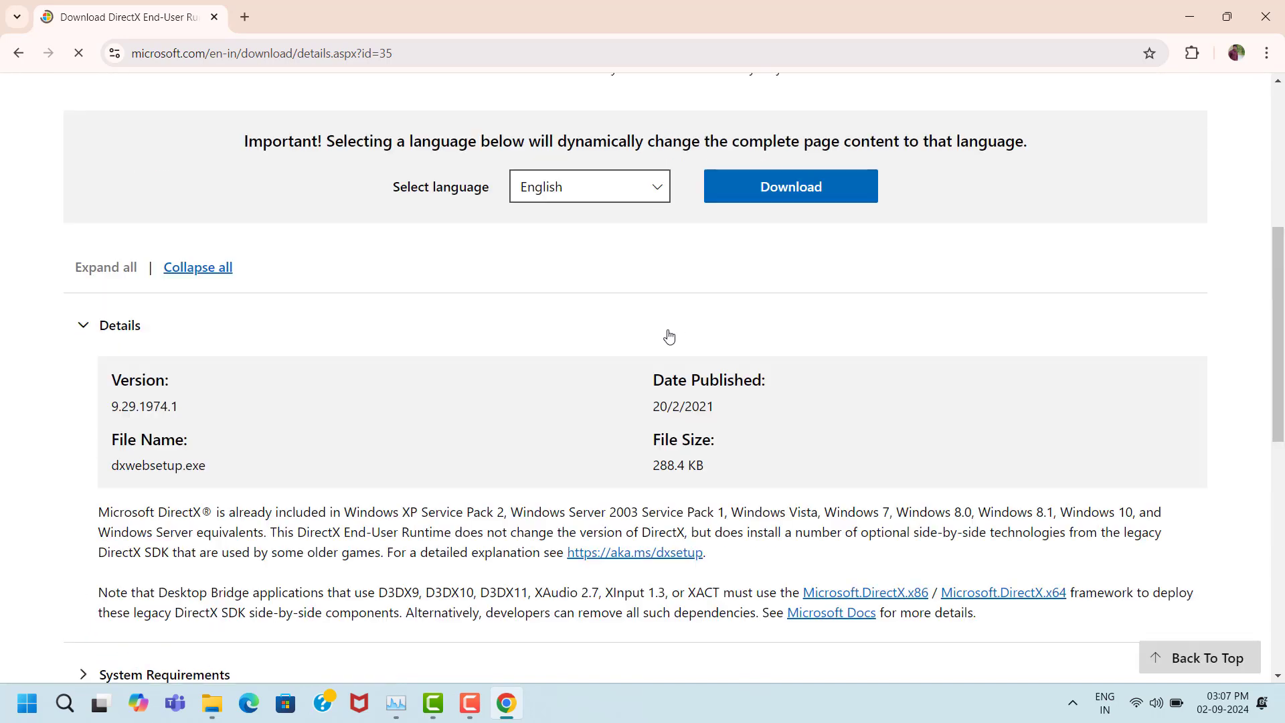
left_click(799, 200)
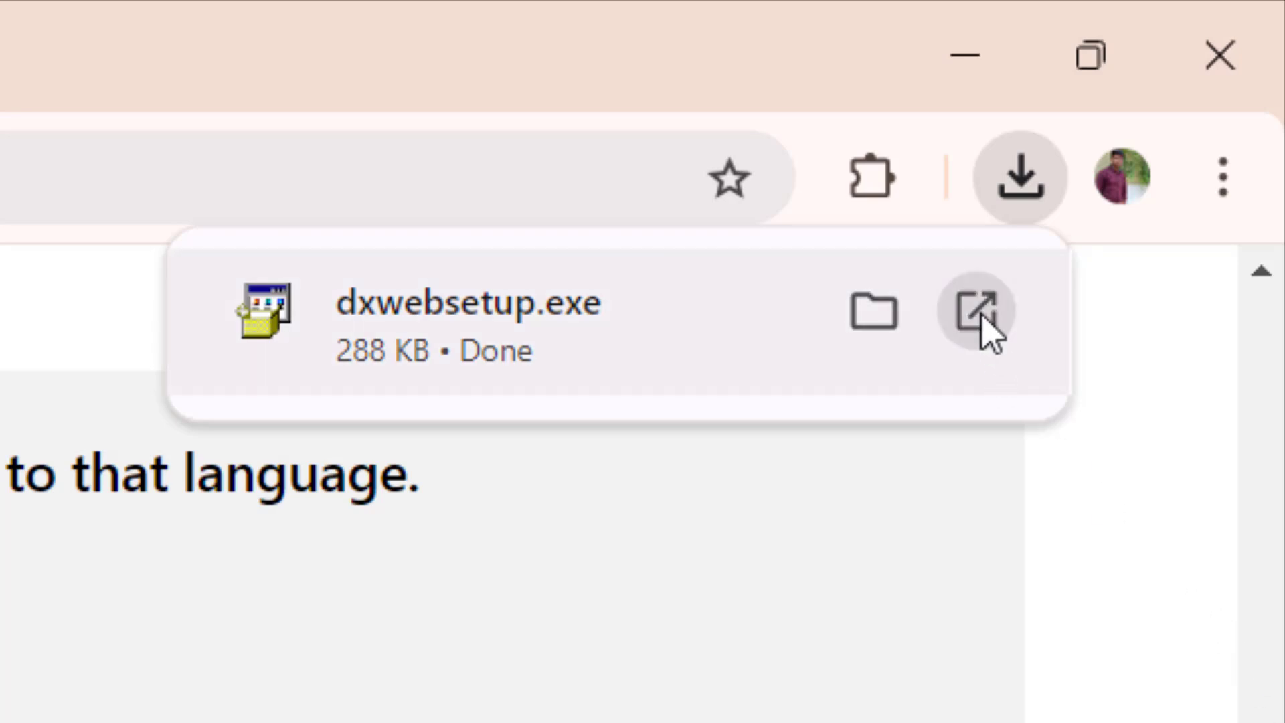
left_click(981, 316)
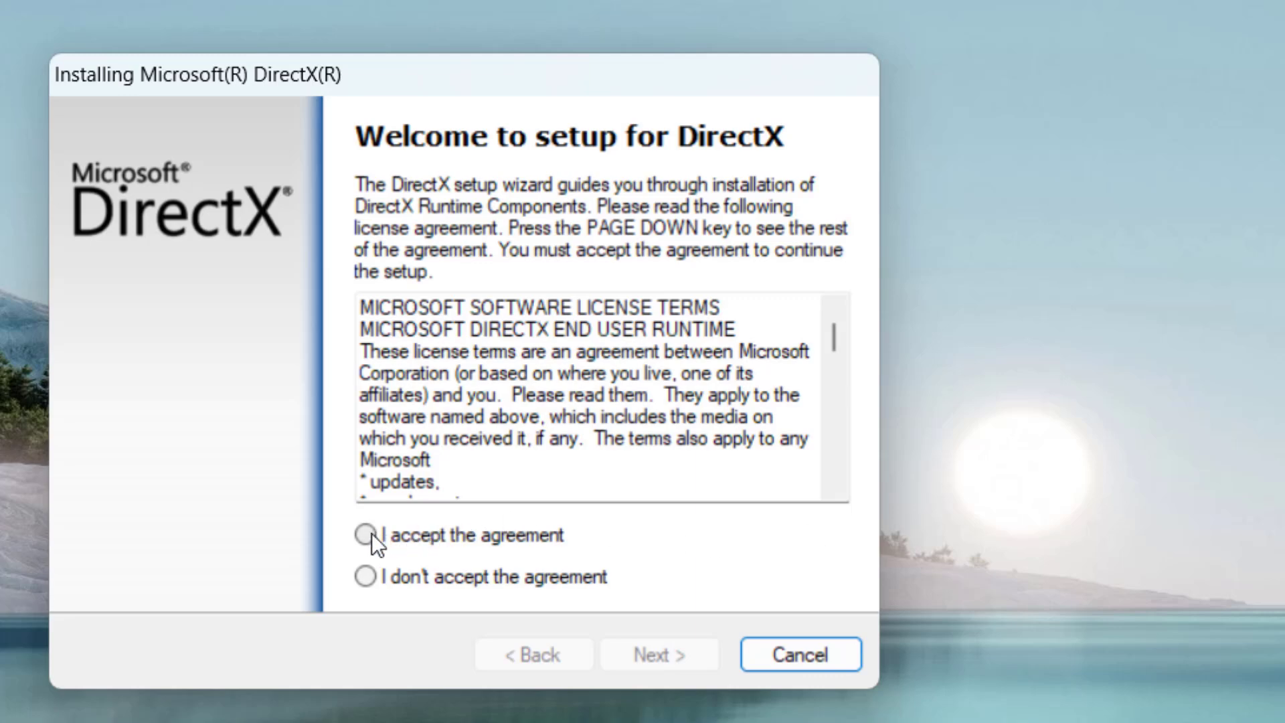
- Accept the DirectX license agreement, proceed through the setup wizard and finish it
left_click(372, 534)
left_click(667, 645)
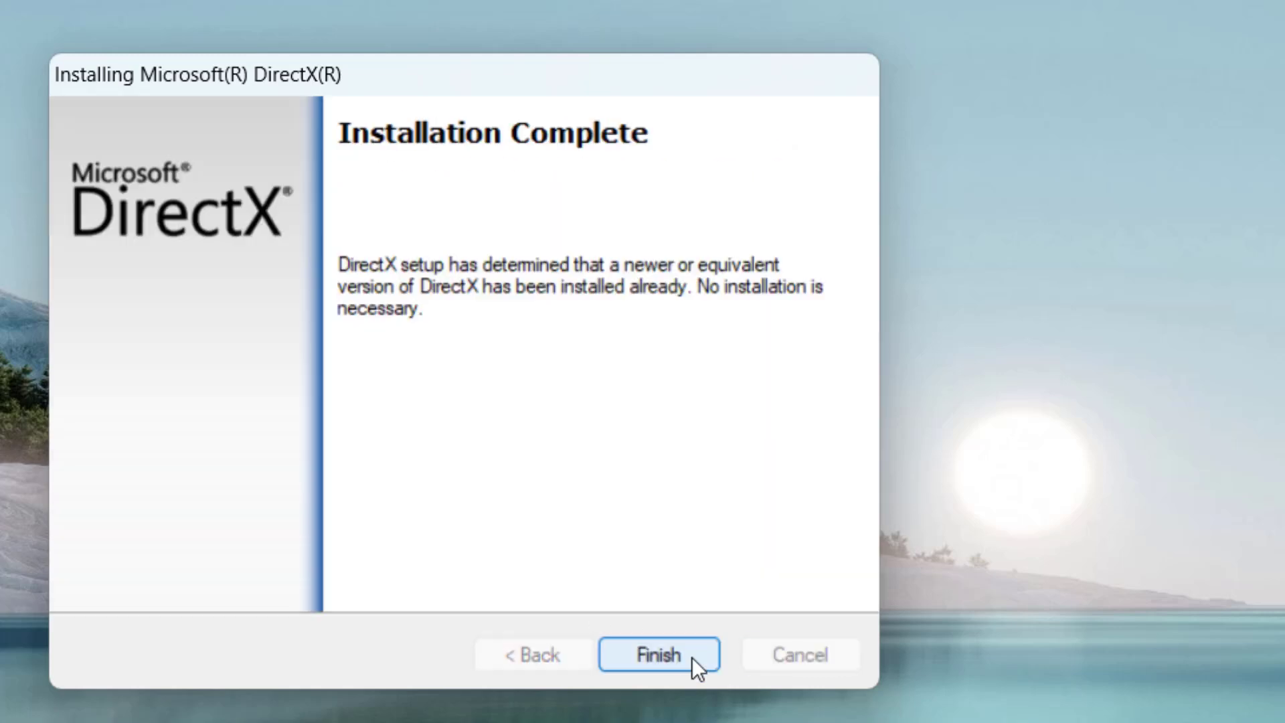
left_click(658, 654)
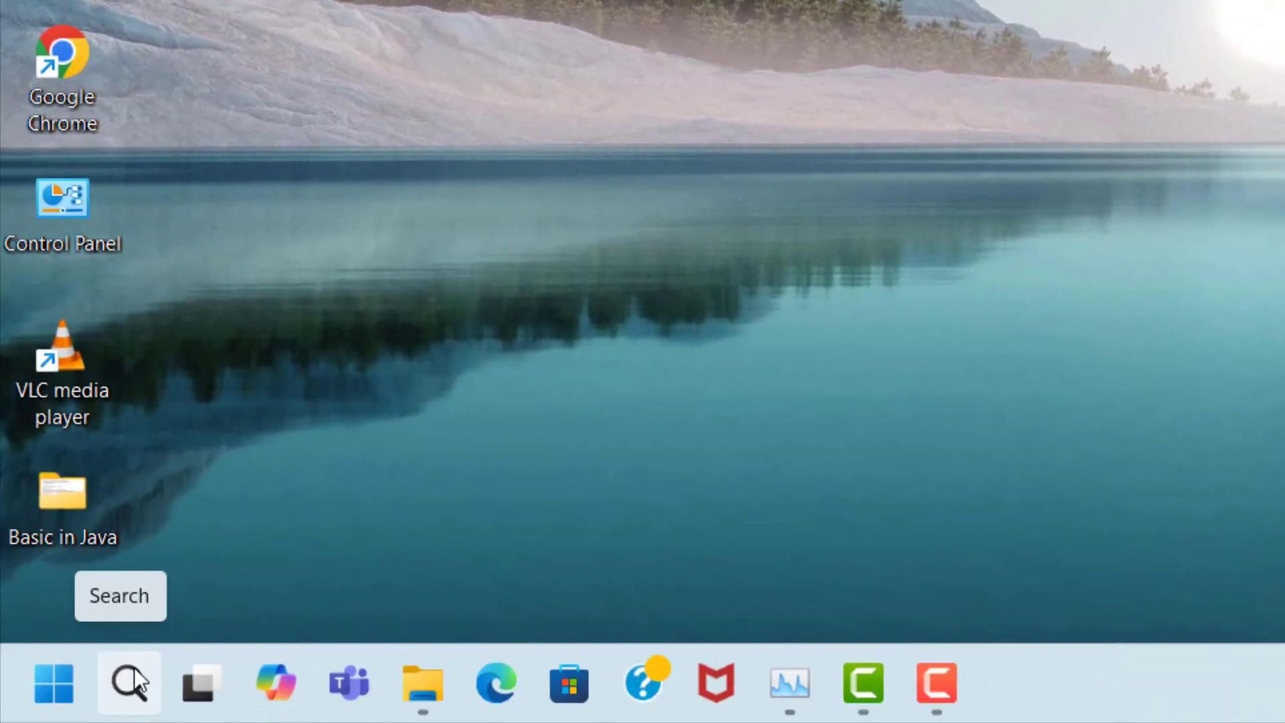
- Open Device Manager through Windows search, expand Display adapters and select the Intel(R) Iris(R) Xe Graphics adapter
left_click(134, 667)
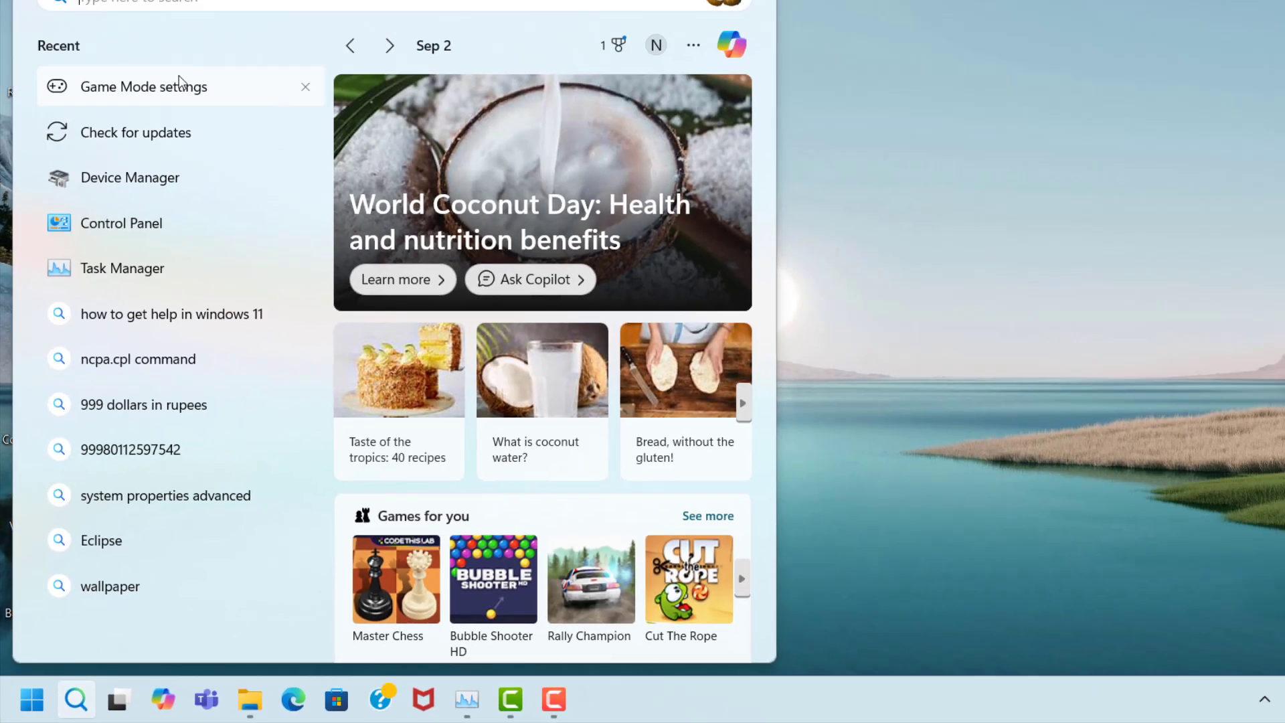
type("dev")
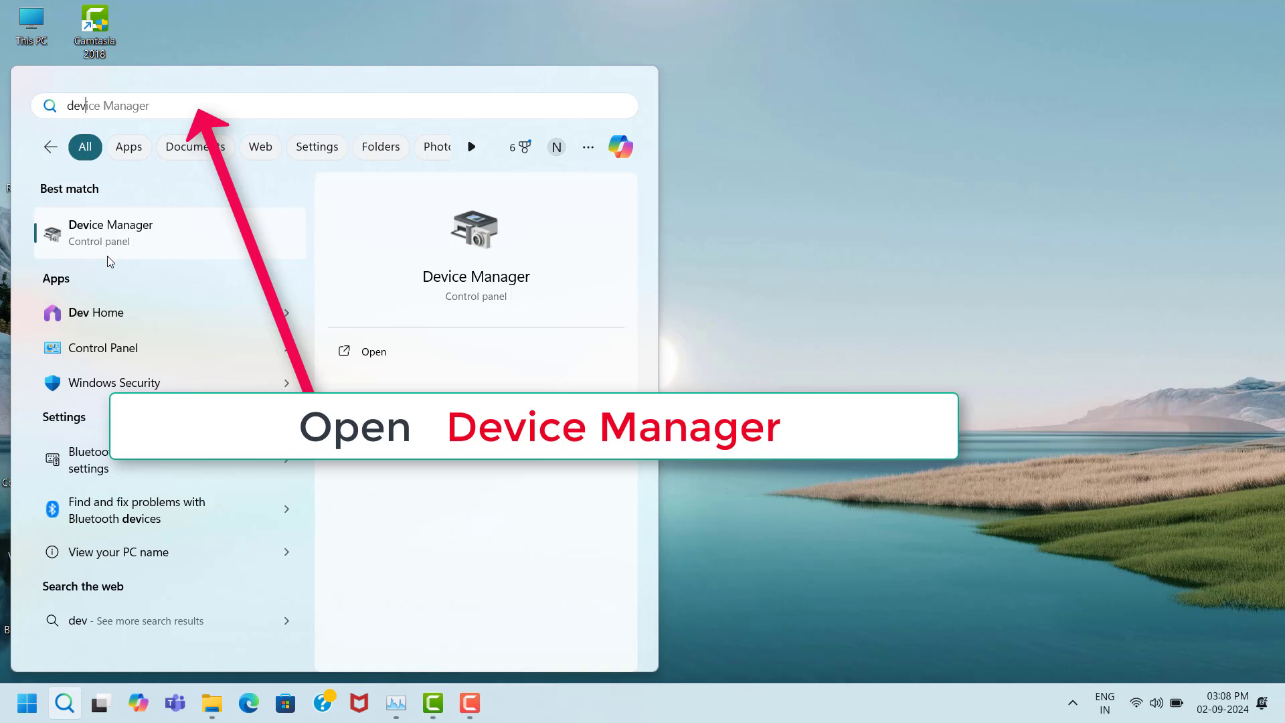
left_click(188, 245)
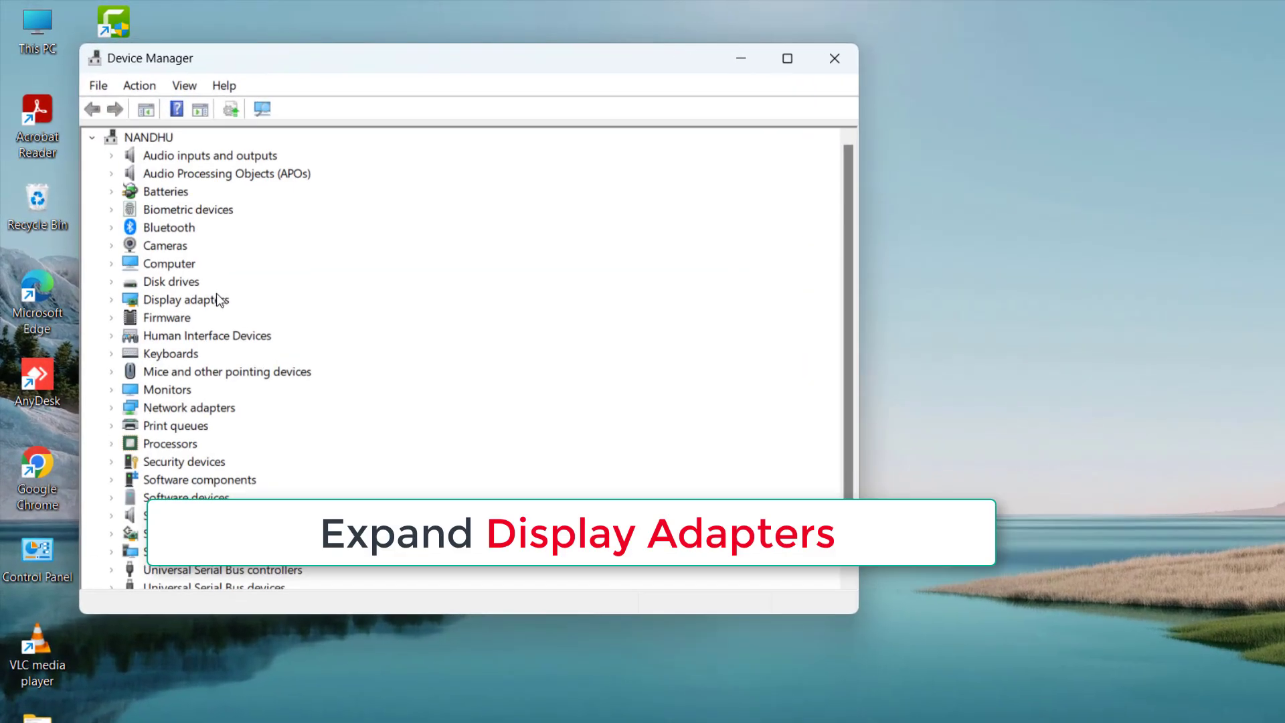
left_click(176, 252)
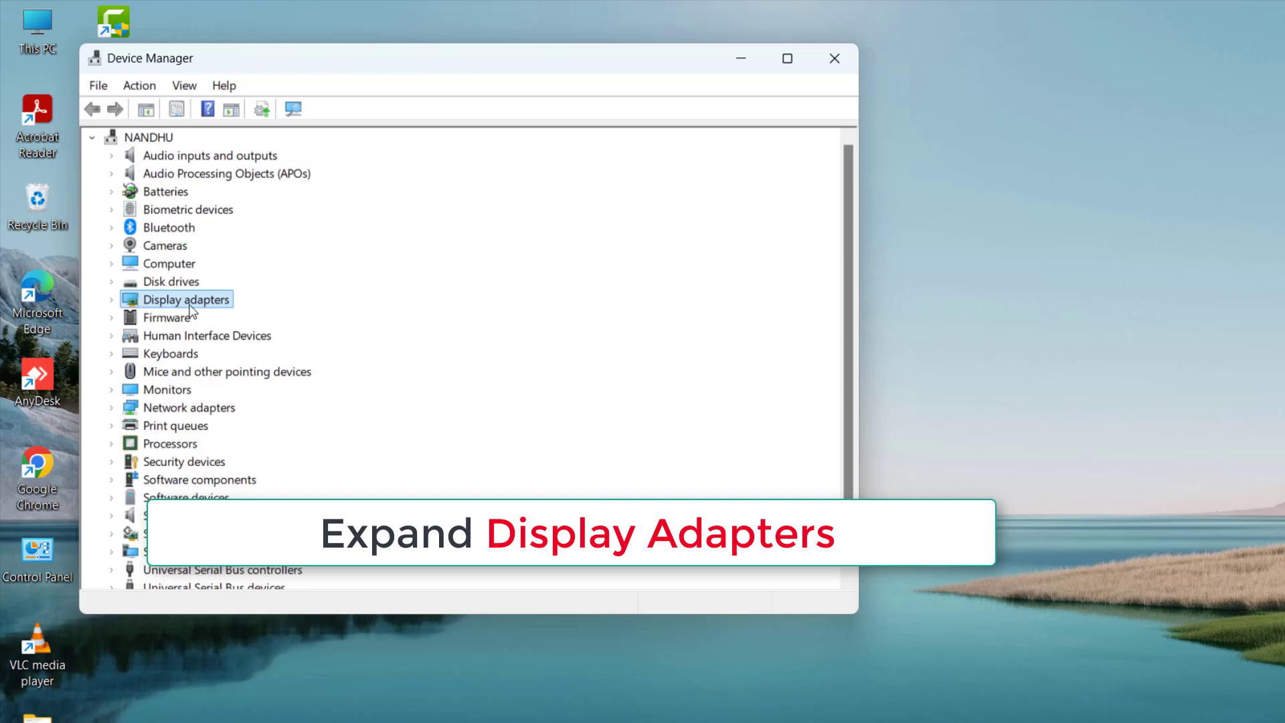
left_click(113, 301)
left_click(194, 319)
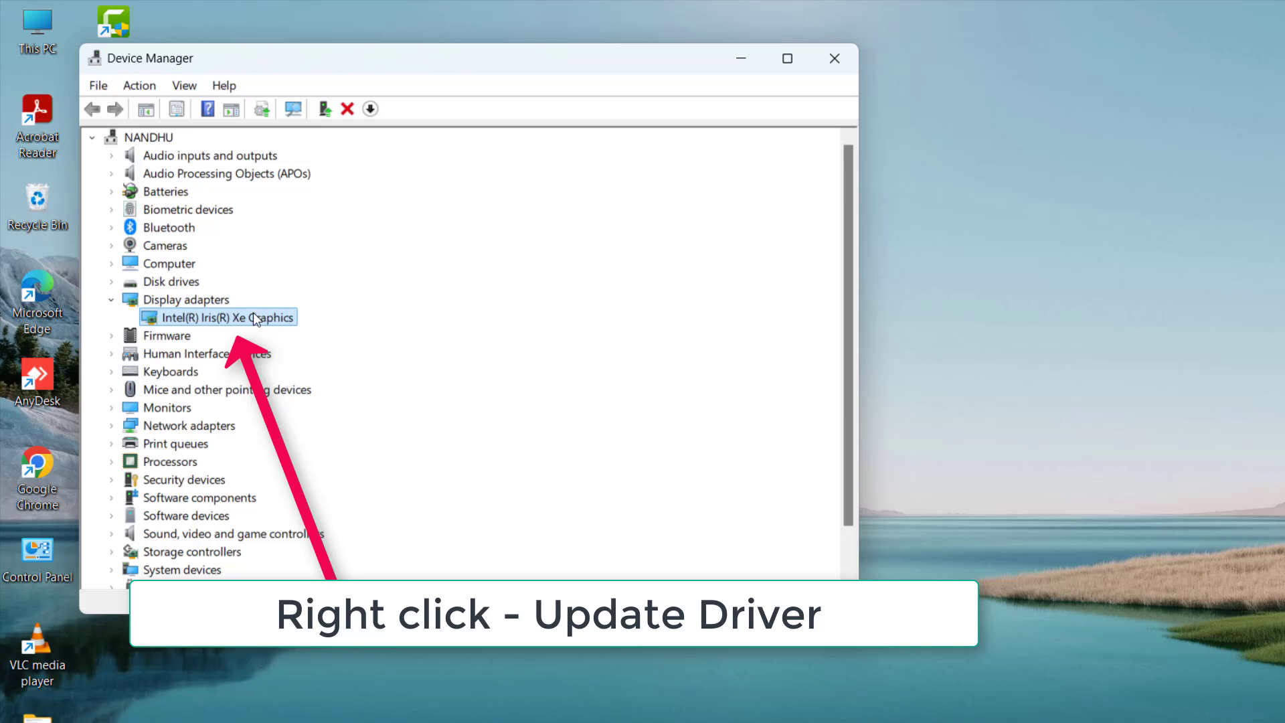
- Update the graphics adapter's driver manually by picking Intel(R) Iris(R) Xe Graphics from the list of available drivers on the computer and installing it
right_click(267, 322)
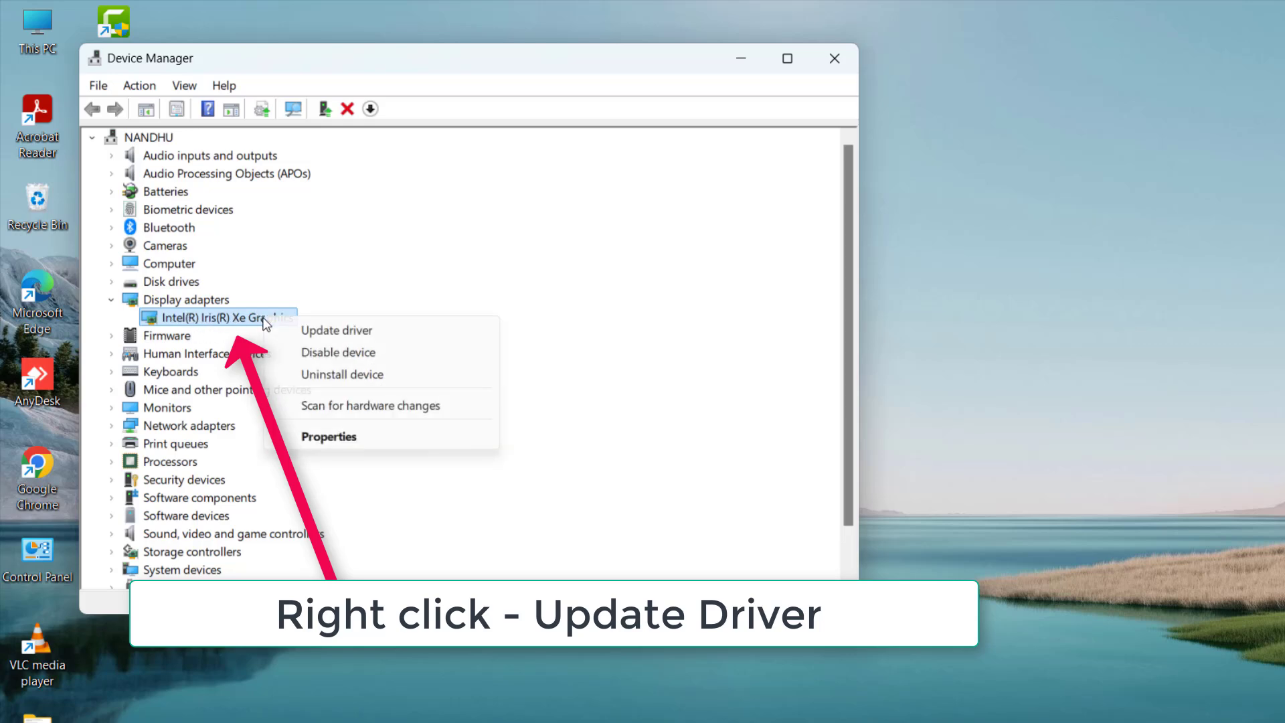
left_click(330, 330)
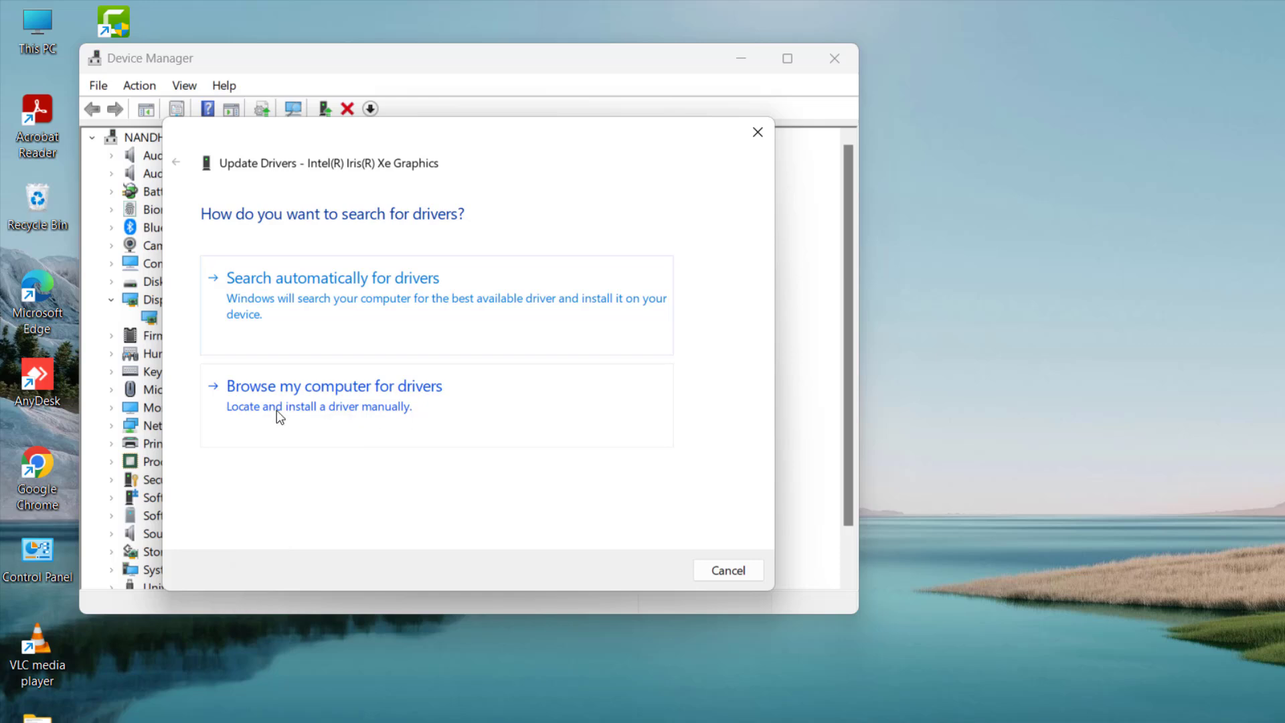
left_click(368, 417)
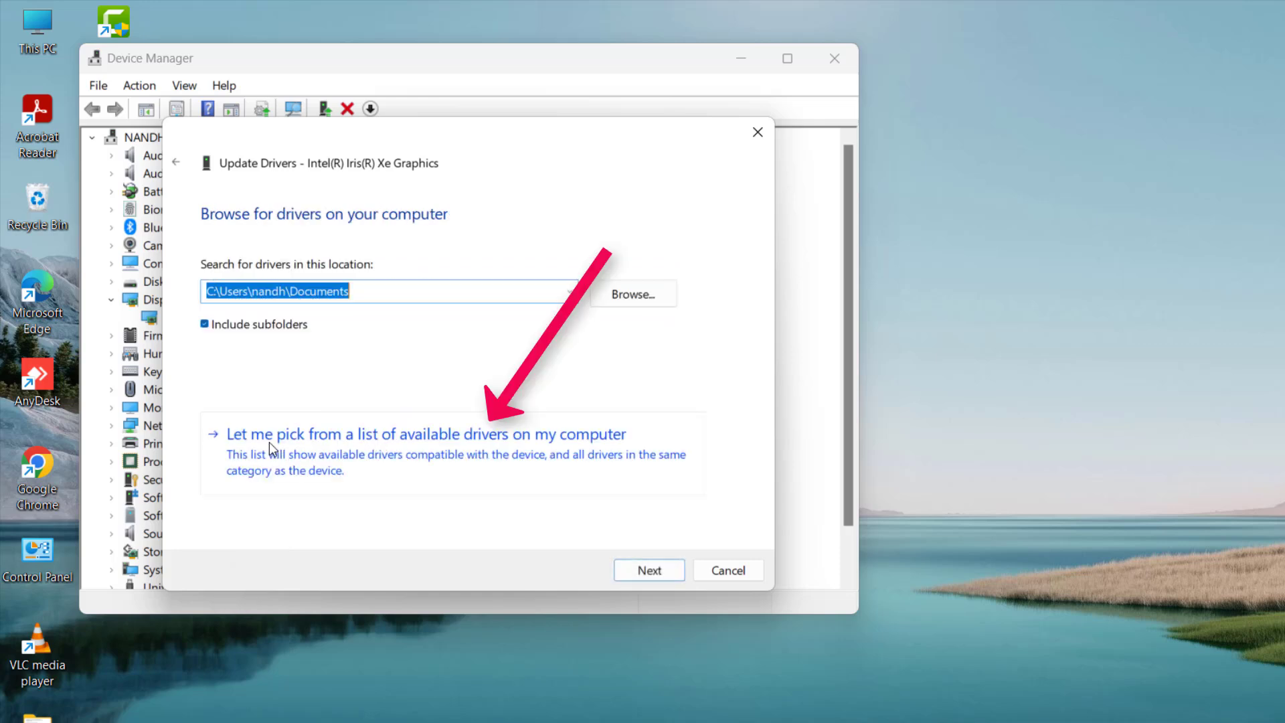
left_click(355, 441)
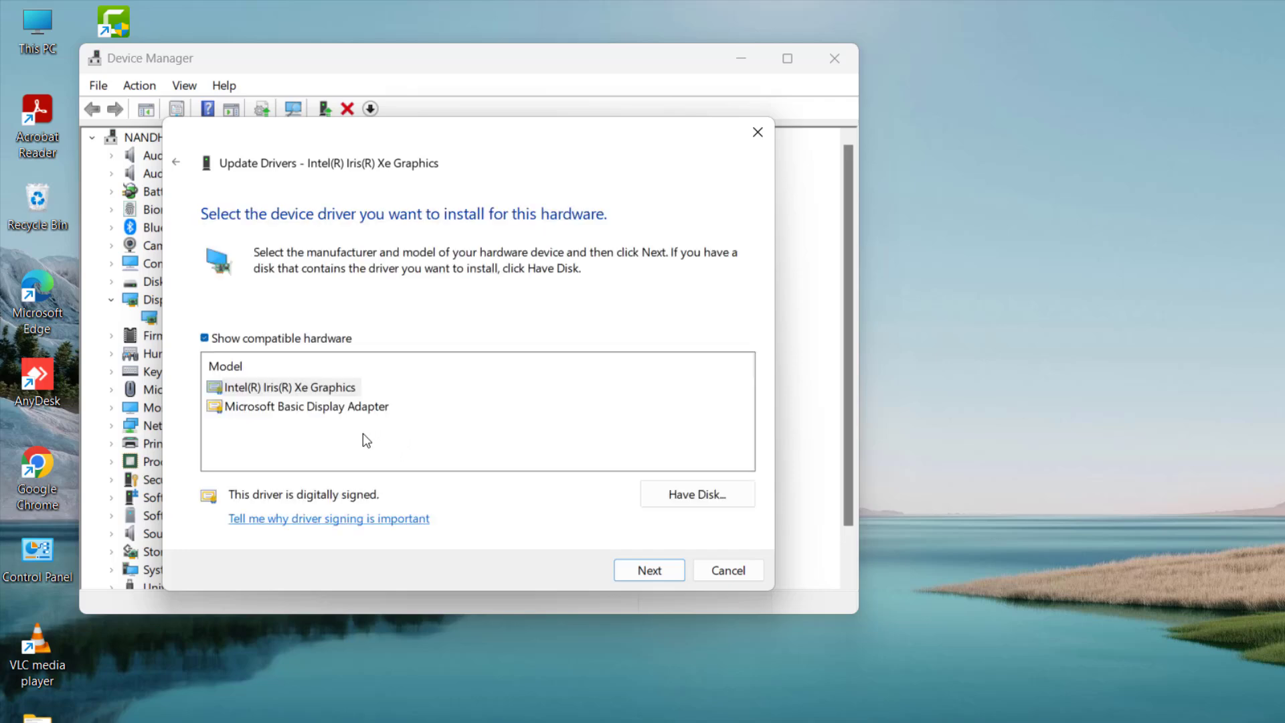
left_click(304, 388)
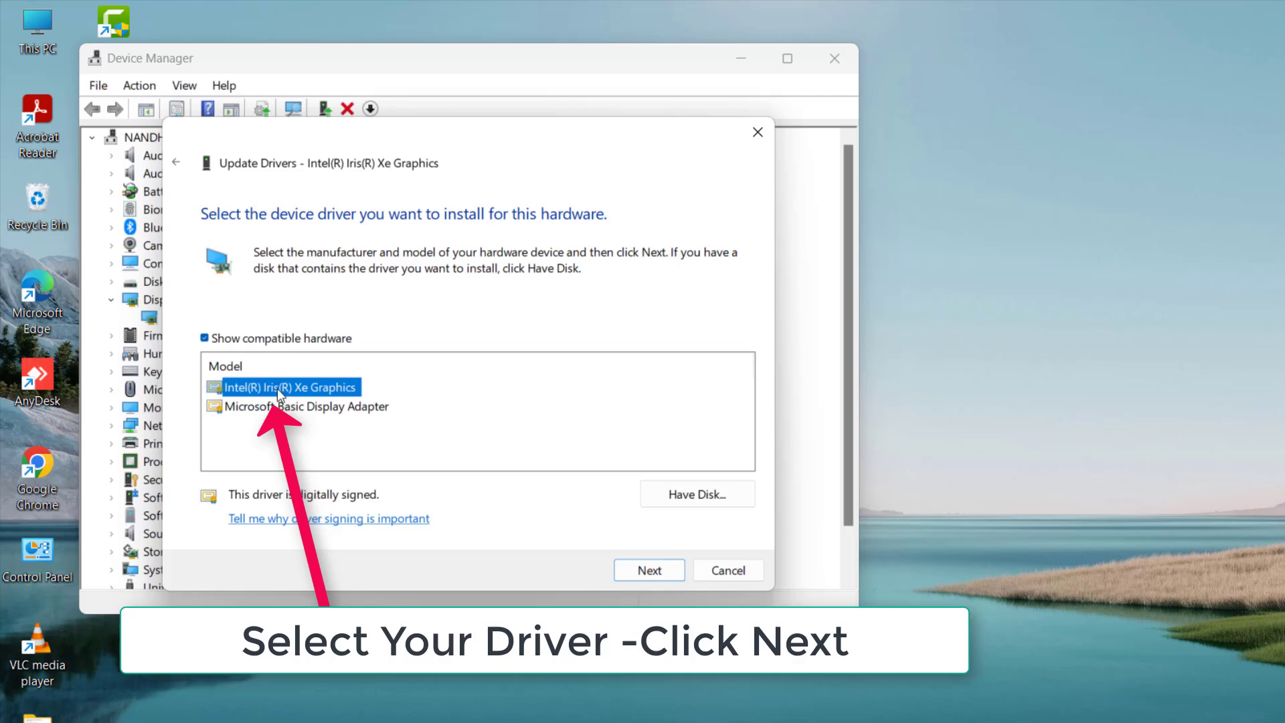
left_click(675, 571)
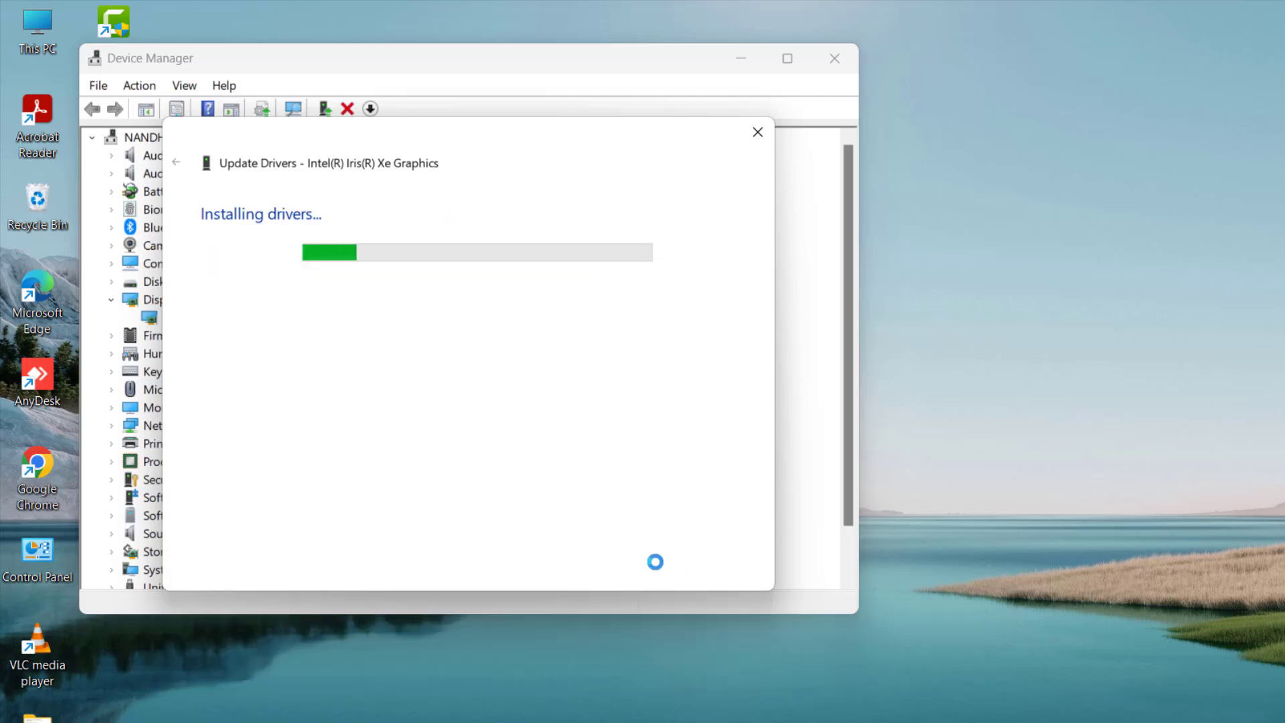